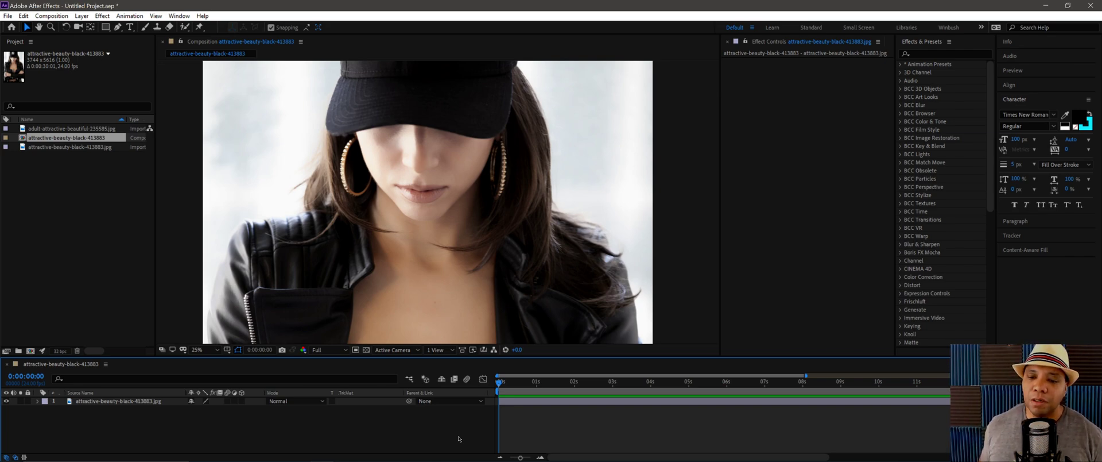
# Open apex-legends-keyart.jpg in Photos, zoom in on the armoured character, and snap it right.
pyautogui.click(298, 452)
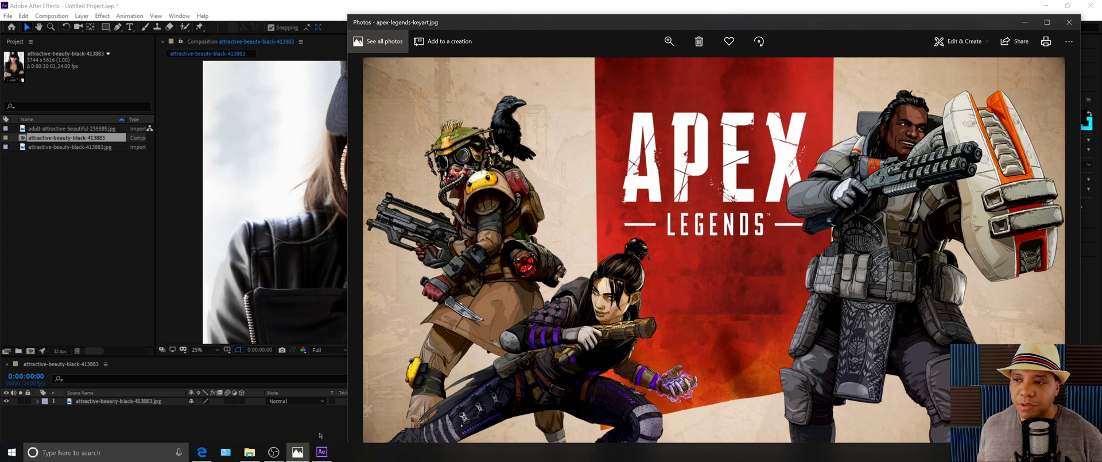
pyautogui.moveTo(788, 27); pyautogui.dragTo(641, 26)
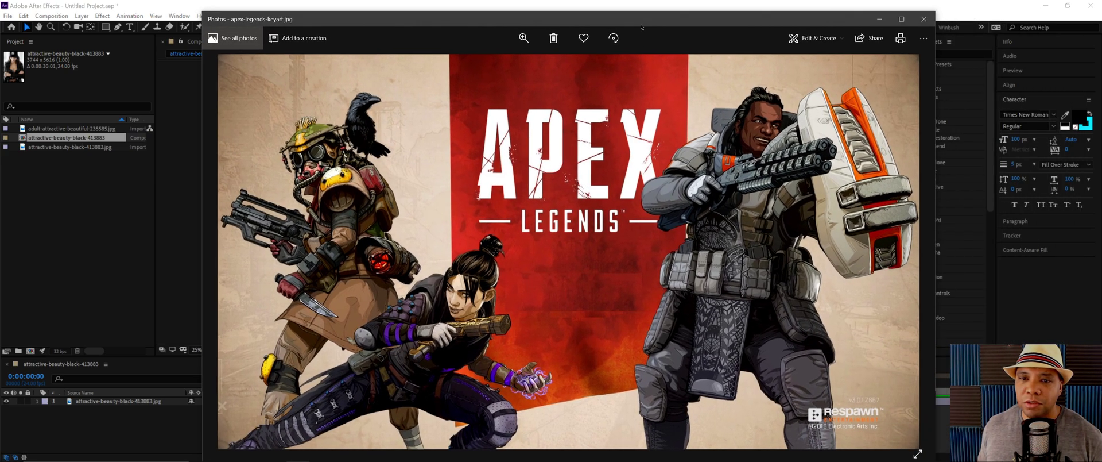
pyautogui.click(524, 38)
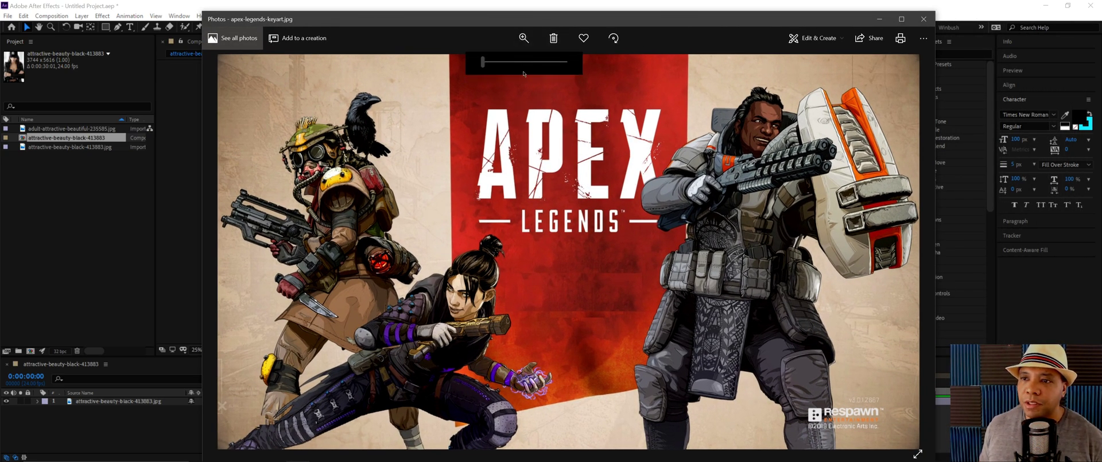
pyautogui.moveTo(485, 62); pyautogui.dragTo(516, 64)
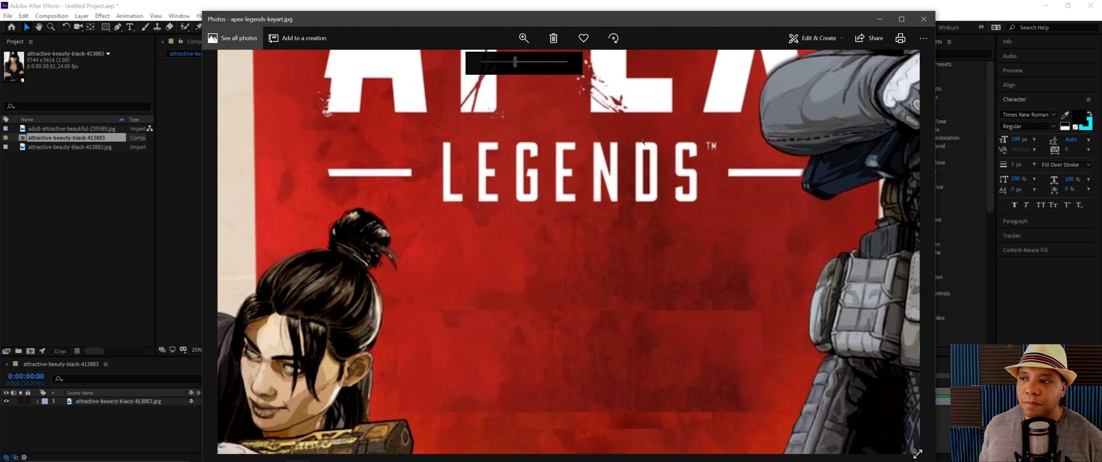
pyautogui.moveTo(770, 207); pyautogui.dragTo(560, 161)
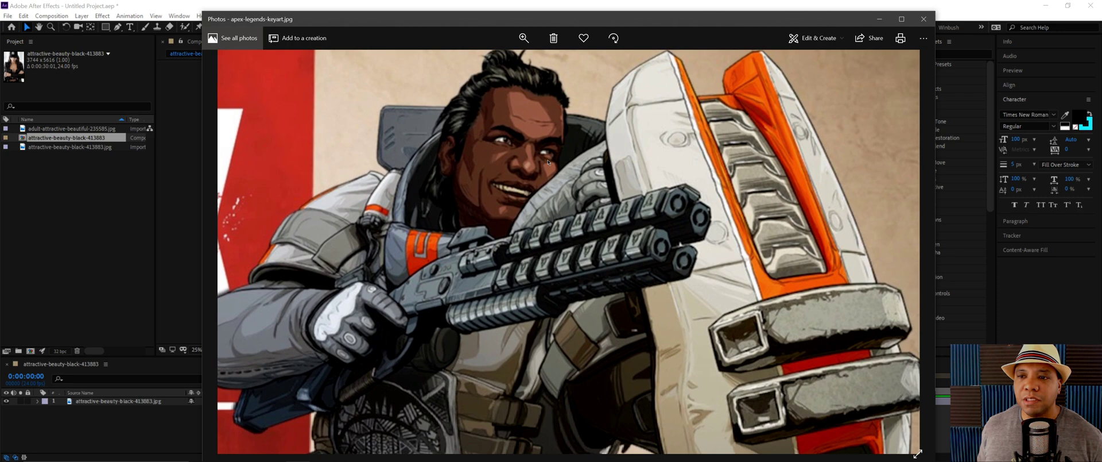
pyautogui.press('super+Right')
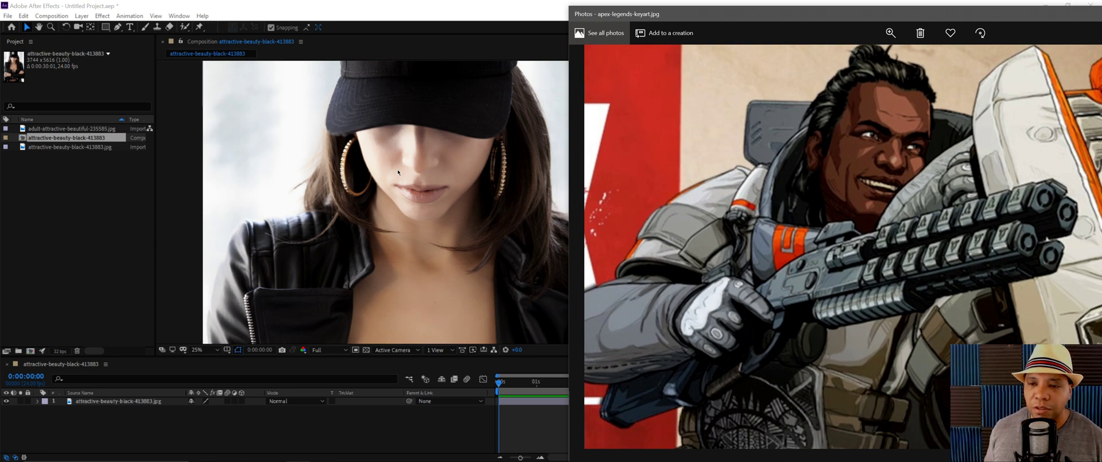
# Search 'shado' and apply Shadow/Highlight to the portrait layer.
pyautogui.click(387, 435)
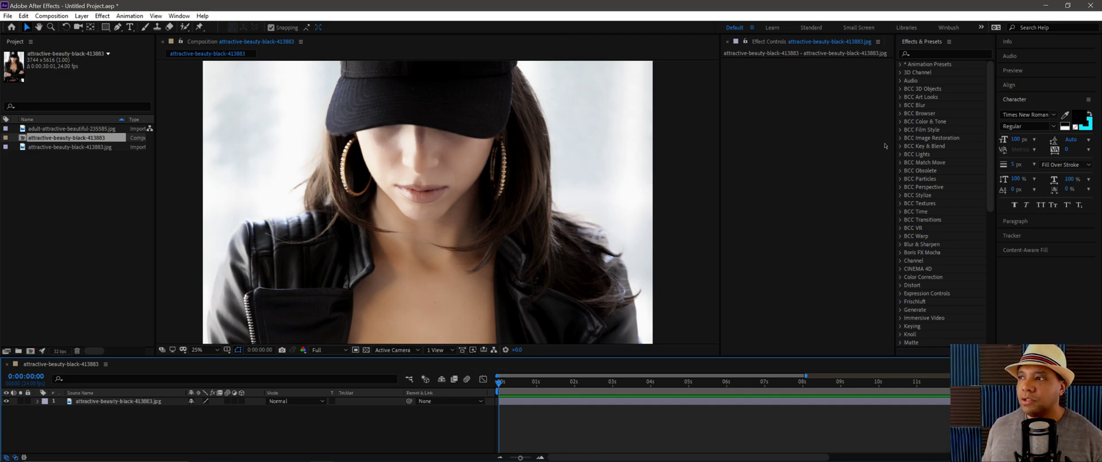
pyautogui.click(920, 55)
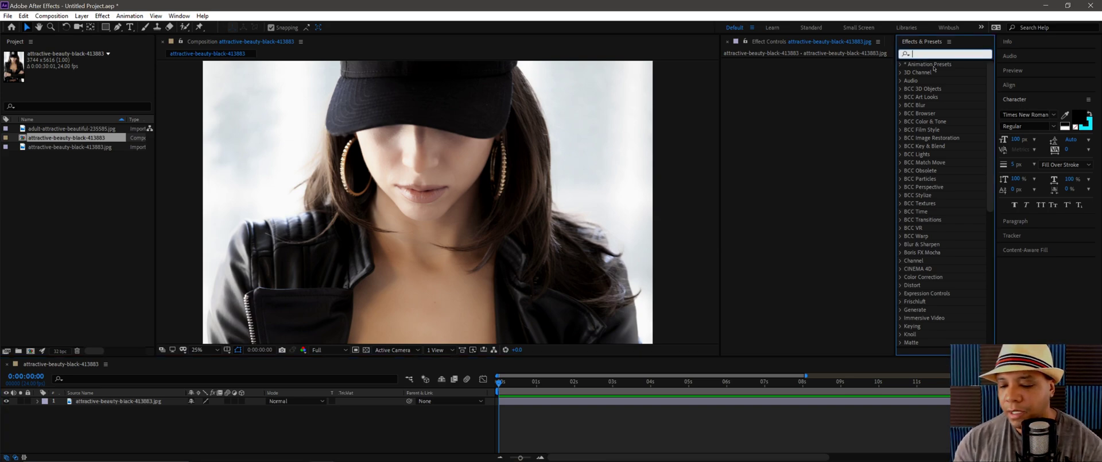
pyautogui.write('shadow')
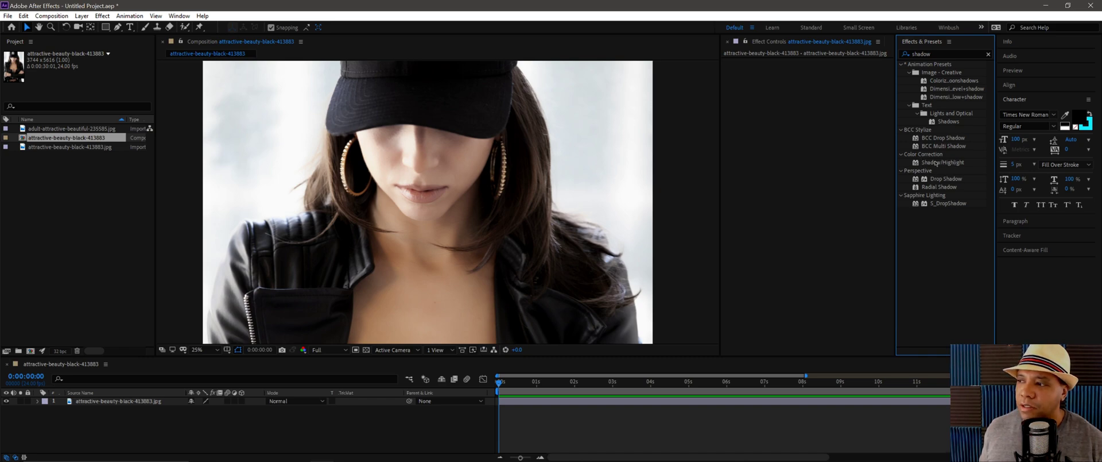
pyautogui.moveTo(948, 163); pyautogui.dragTo(793, 127)
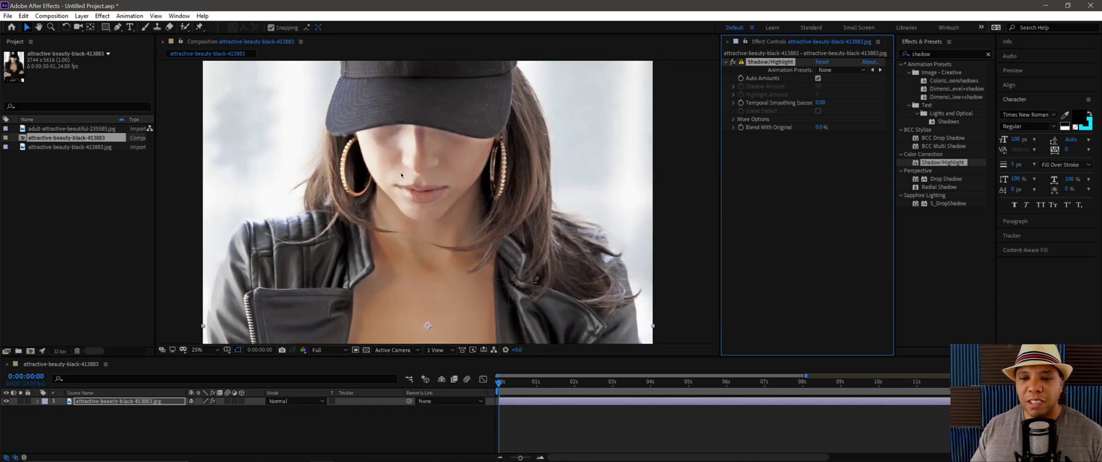
# Toggle Shadow/Highlight off and on to compare, then collapse its settings.
pyautogui.click(734, 64)
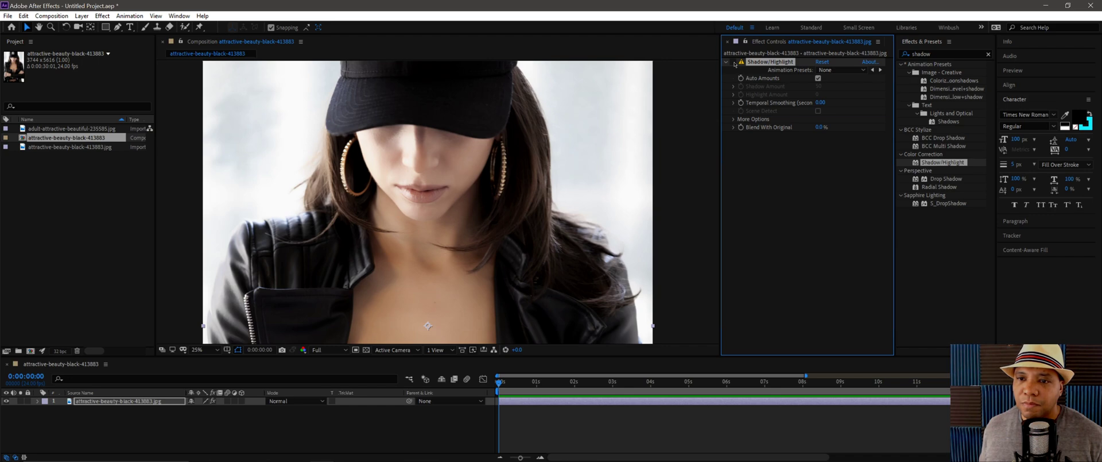
pyautogui.click(735, 64)
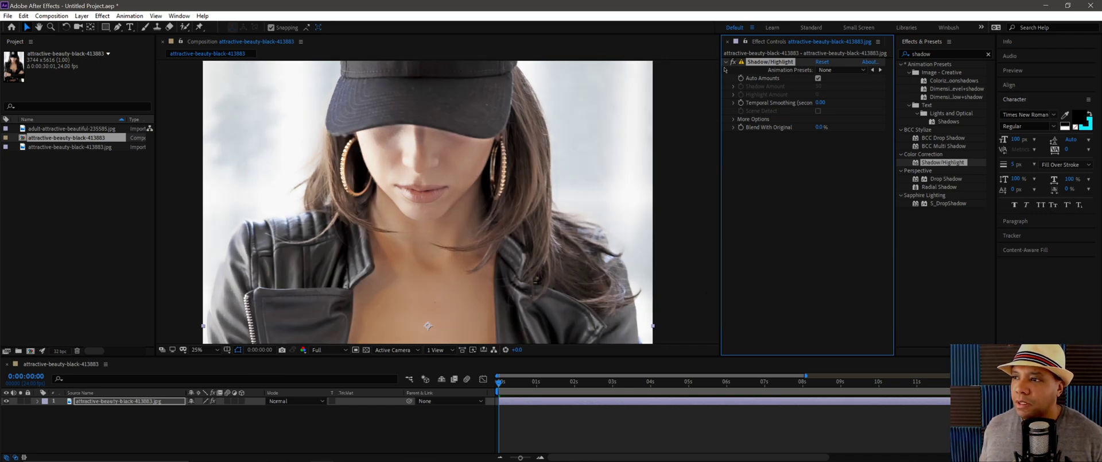
pyautogui.click(726, 62)
pyautogui.click(980, 52)
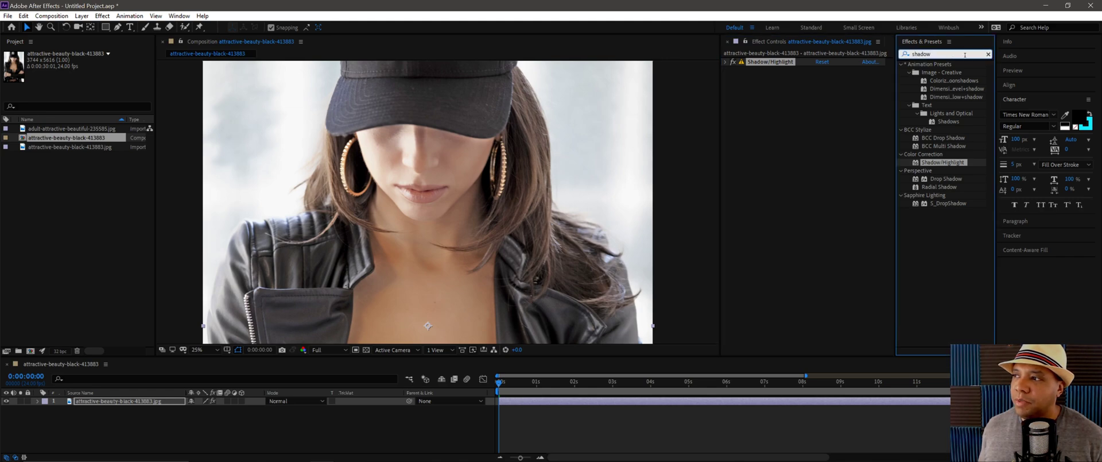
# Search 'cartoon', apply Sapphire S_Cartoon to the portrait, and open its preset browser.
pyautogui.doubleClick(965, 54)
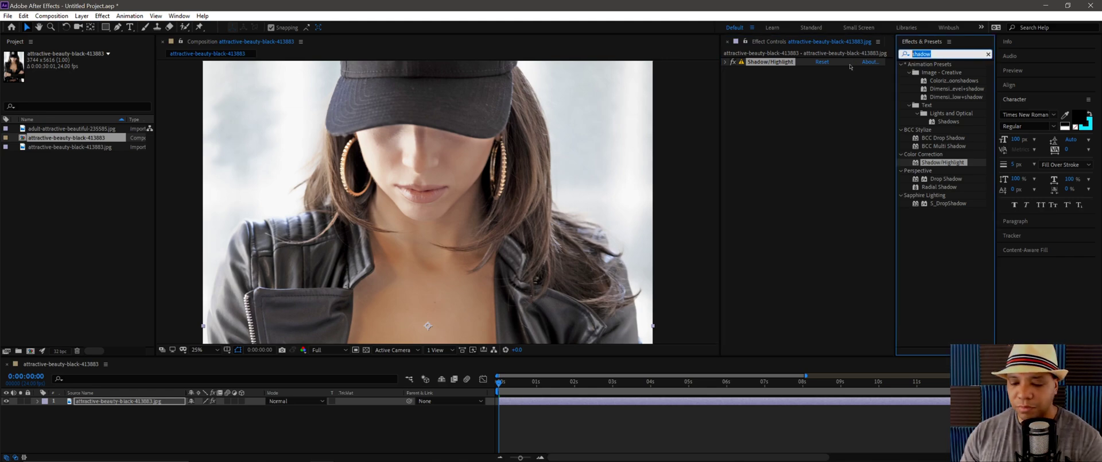
pyautogui.write('cartoon')
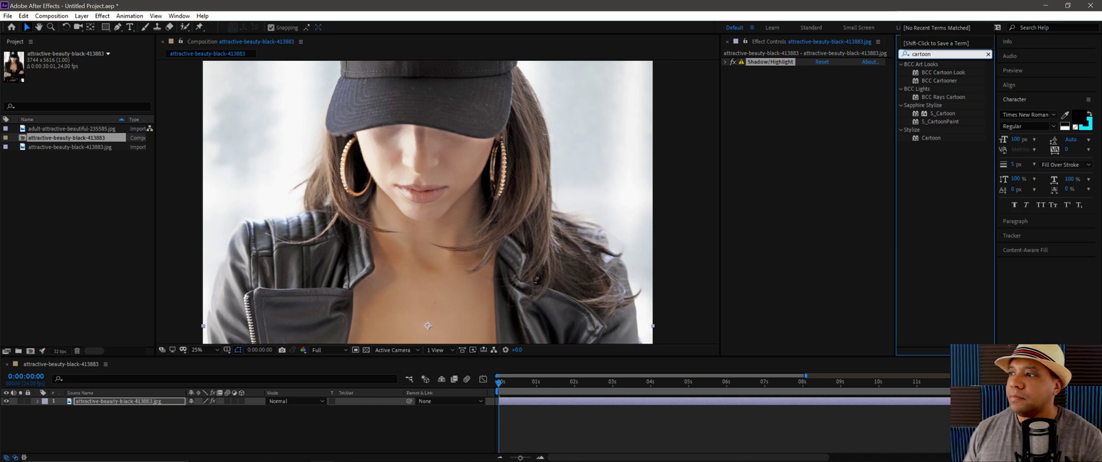
pyautogui.click(950, 207)
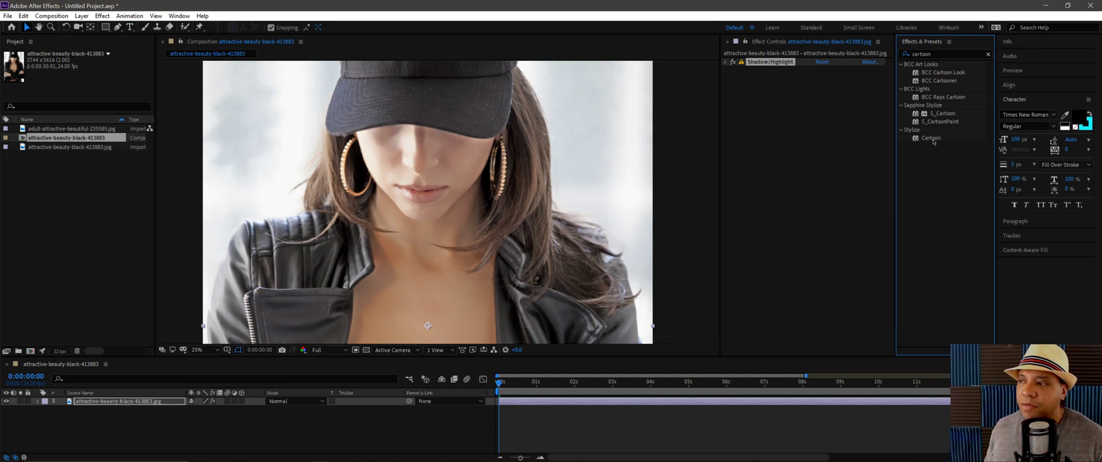
pyautogui.click(947, 114)
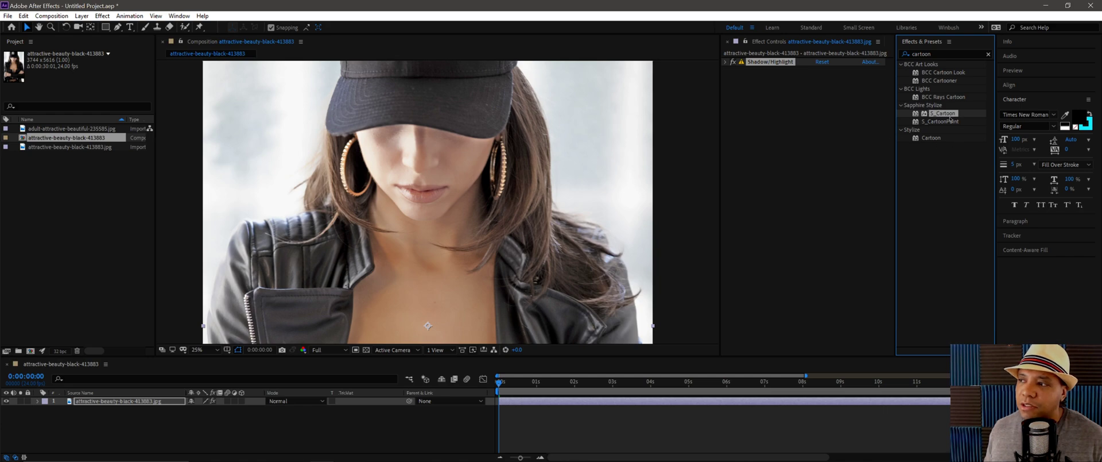
pyautogui.moveTo(944, 119); pyautogui.dragTo(772, 132)
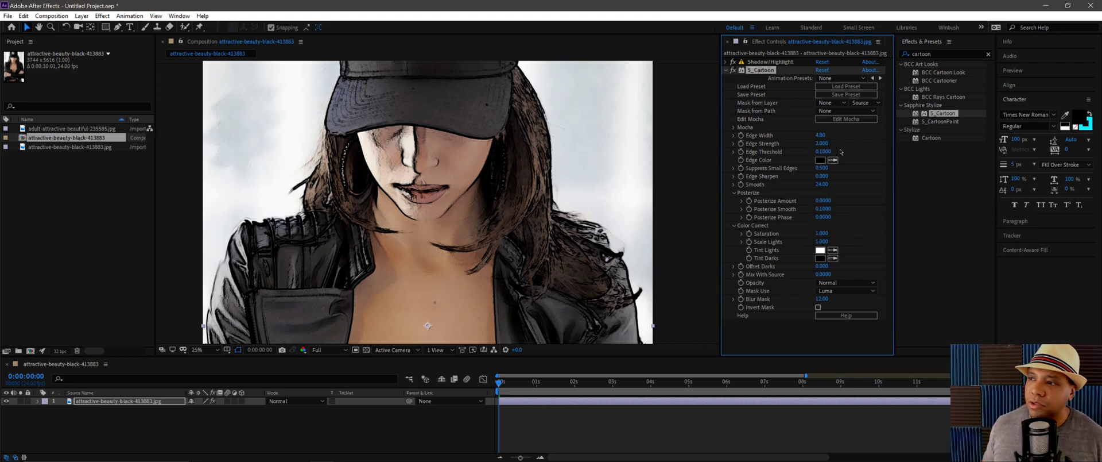
pyautogui.click(840, 87)
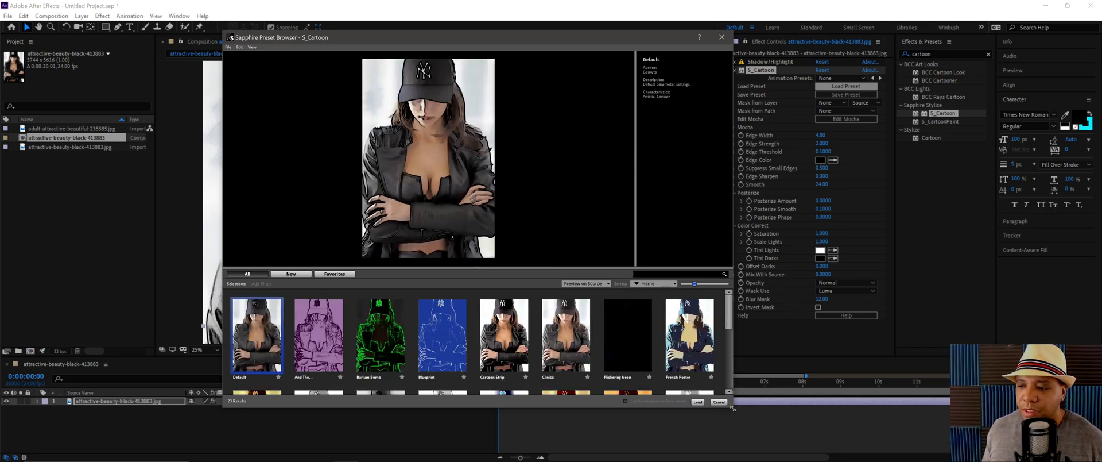
# Enlarge the preset browser and load the Cartoon Strip preset into S_Cartoon.
pyautogui.moveTo(734, 408); pyautogui.dragTo(747, 433)
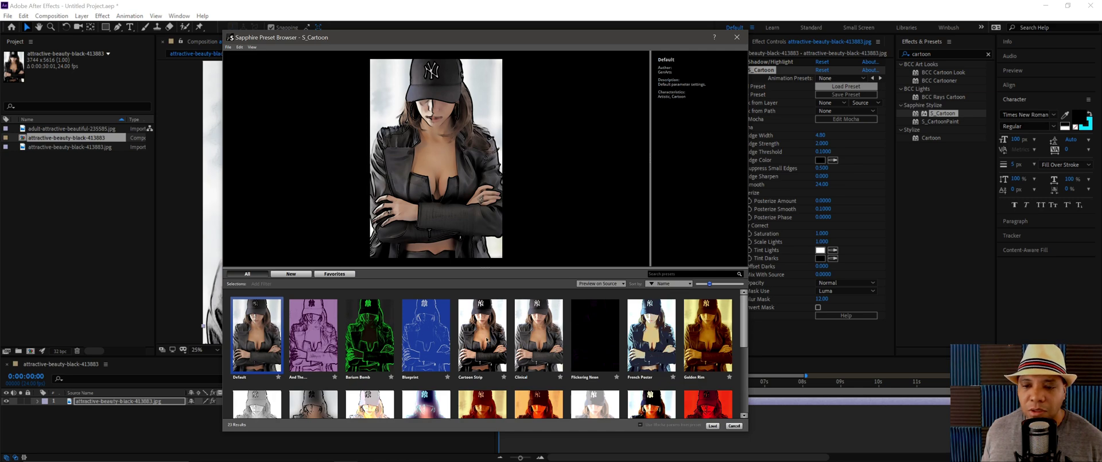
pyautogui.click(486, 361)
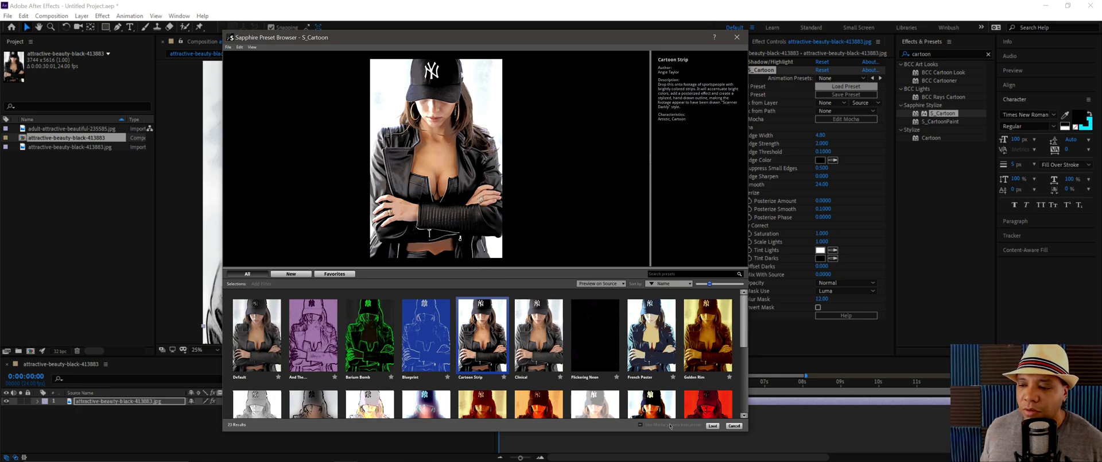
pyautogui.click(712, 425)
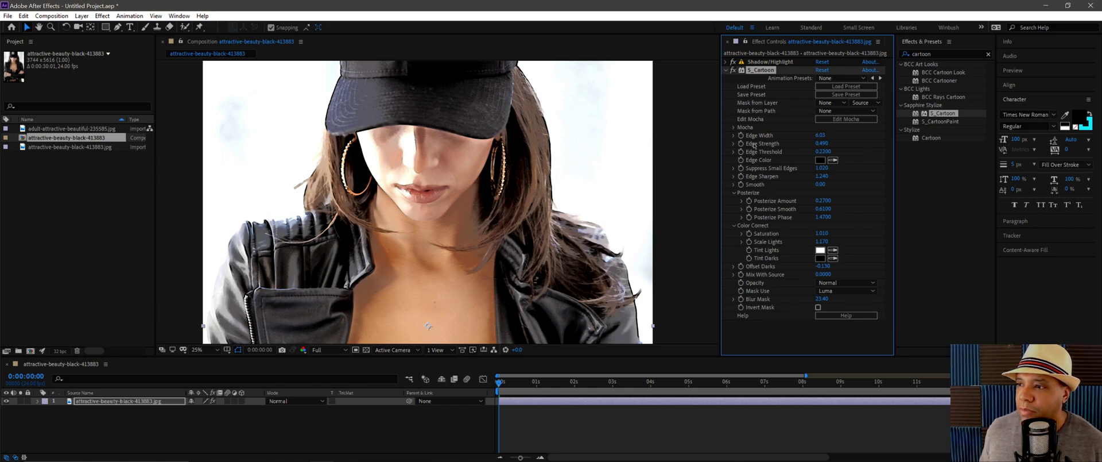
# Try S_Cartoon Edge Strength at 0.6 and 0.9, settling on 0.7.
pyautogui.click(816, 143)
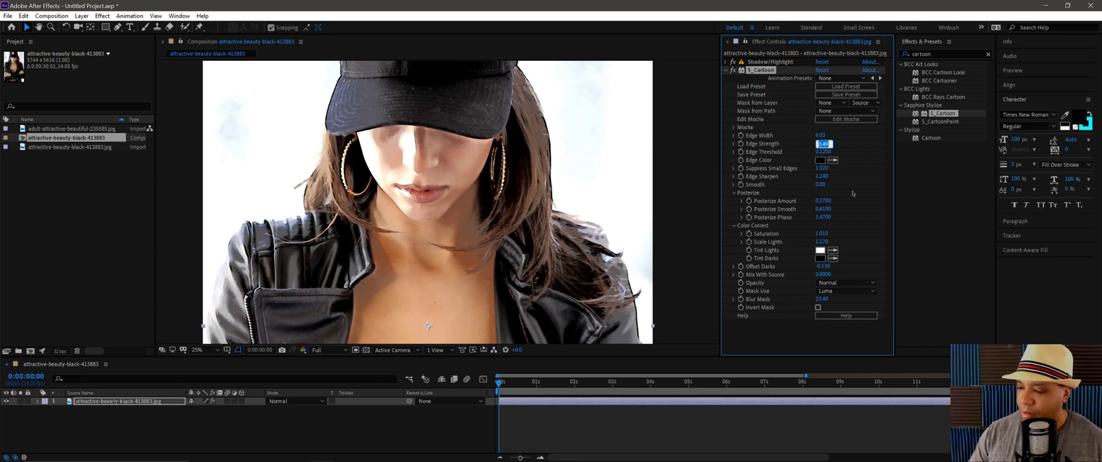
pyautogui.write('0.6')
pyautogui.press('Return')
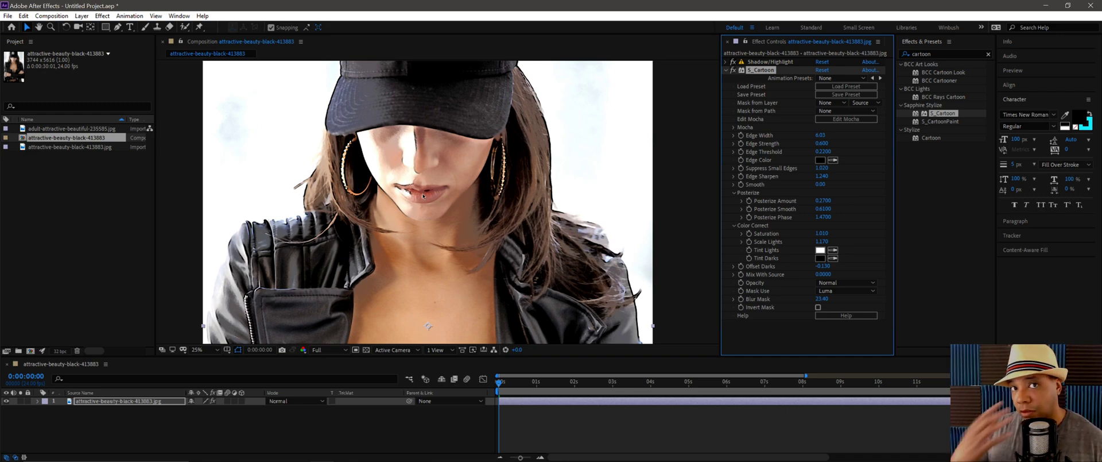
pyautogui.click(821, 144)
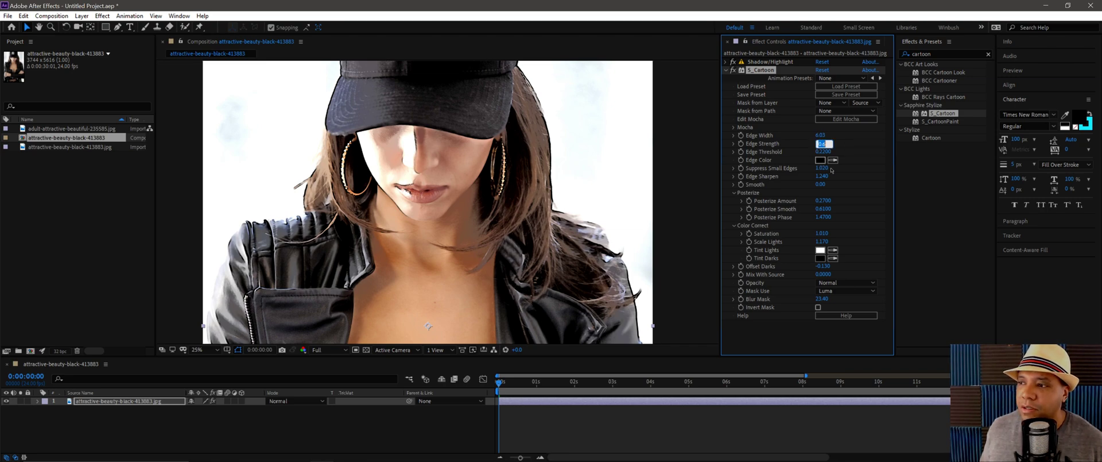
pyautogui.write('0.9')
pyautogui.press('Return')
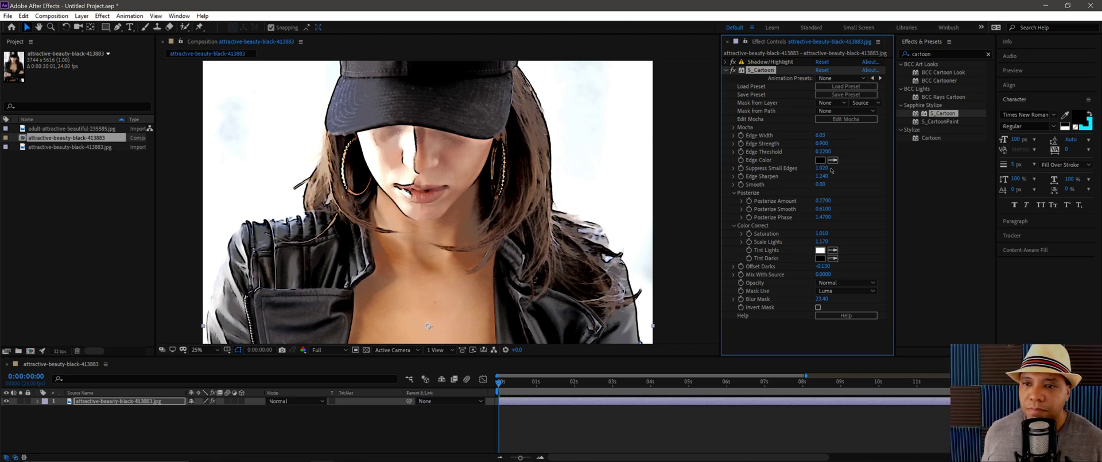
pyautogui.click(827, 144)
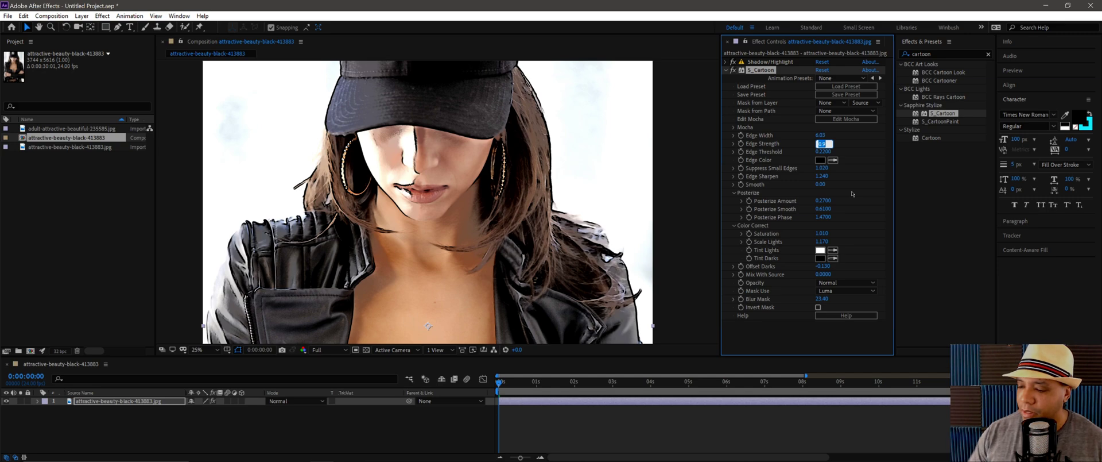
pyautogui.write('7')
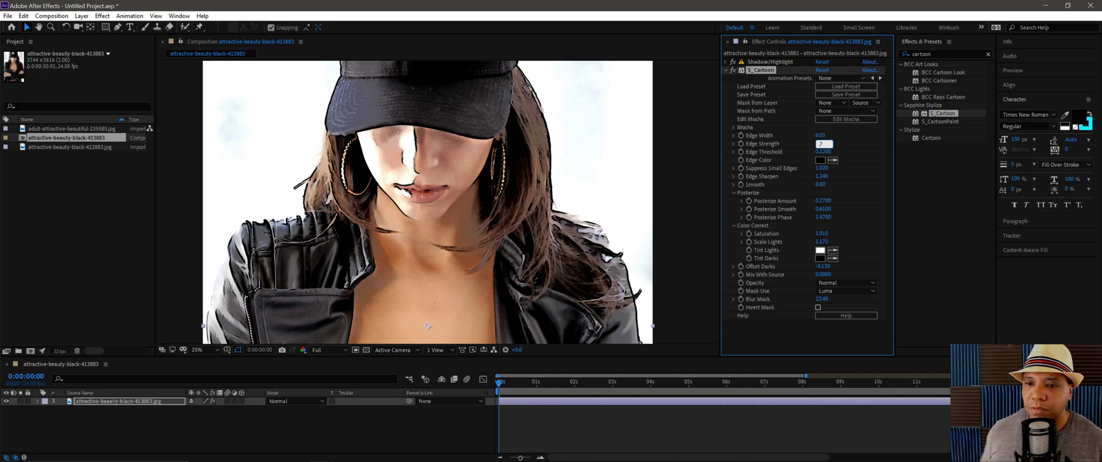
pyautogui.press('Return')
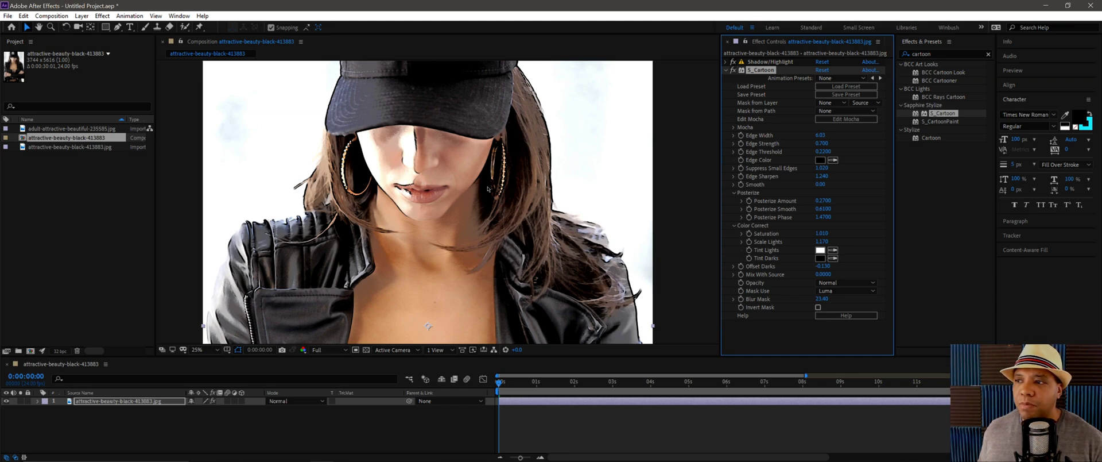
# Collapse S_Cartoon, search 'unsha', and add Unsharp Mask below S_Cartoon.
pyautogui.hotkey('ctrl', '`')
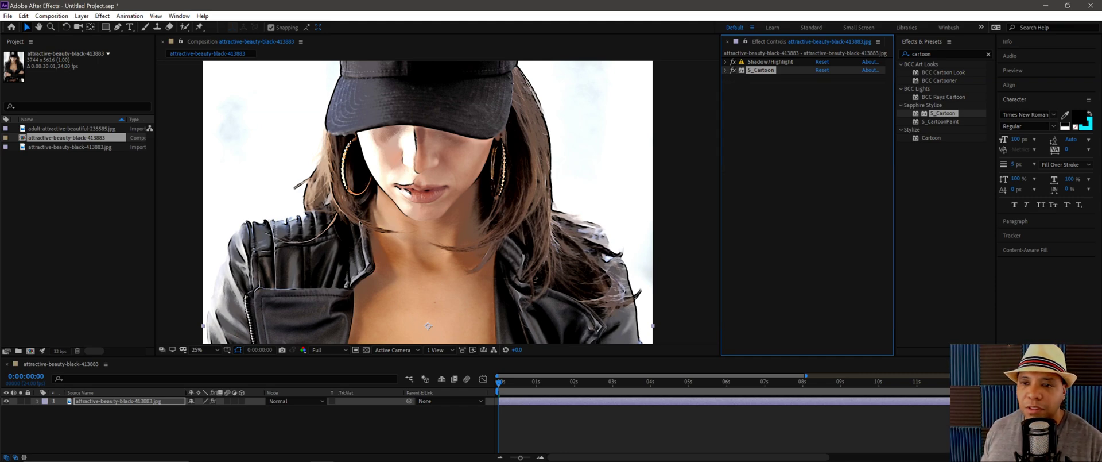
pyautogui.click(983, 67)
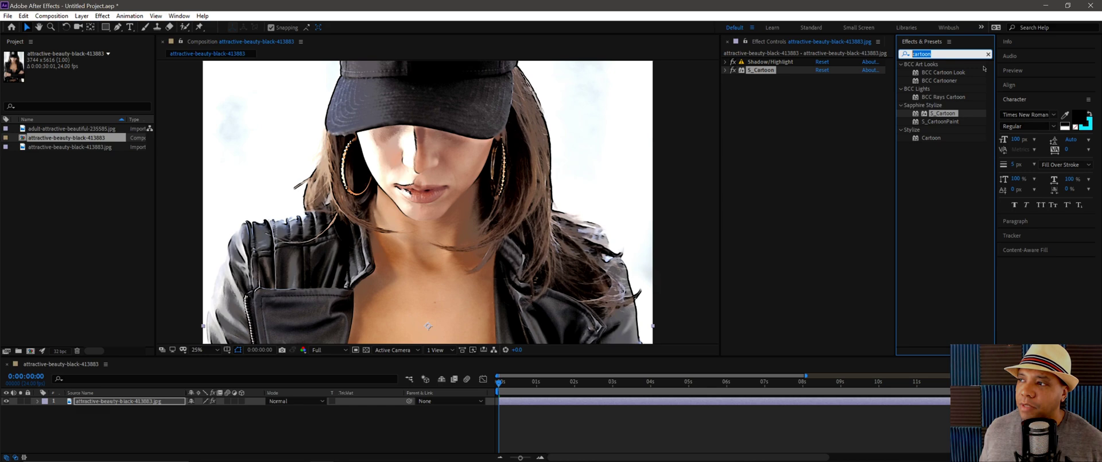
pyautogui.click(988, 54)
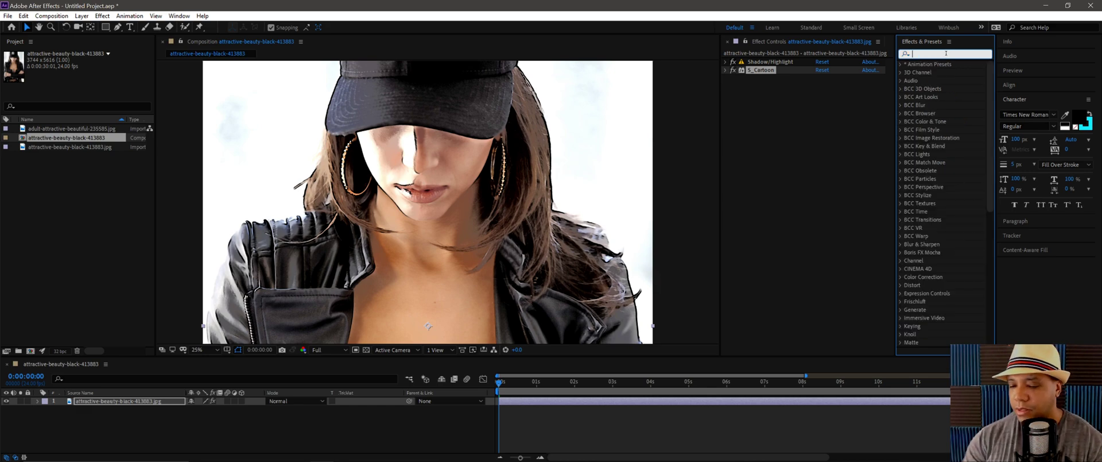
pyautogui.write('unsha')
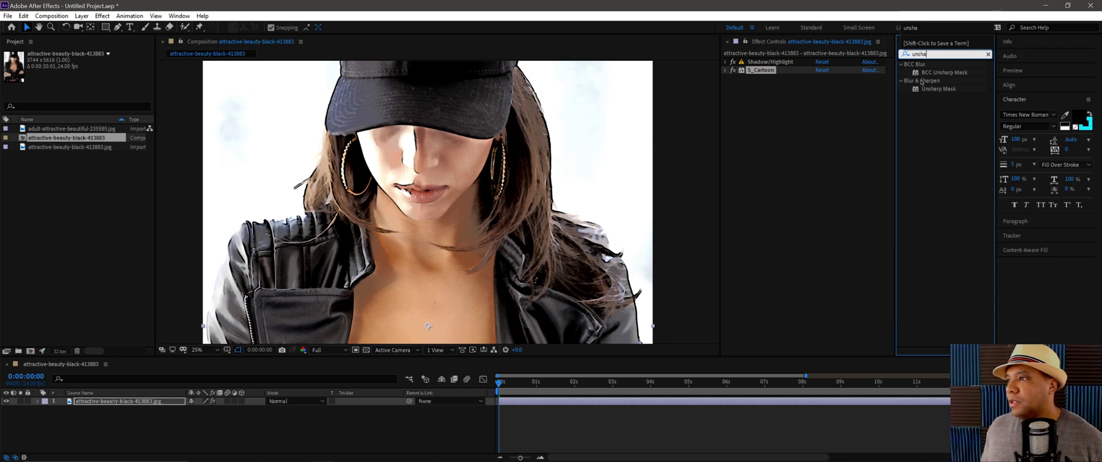
pyautogui.click(934, 89)
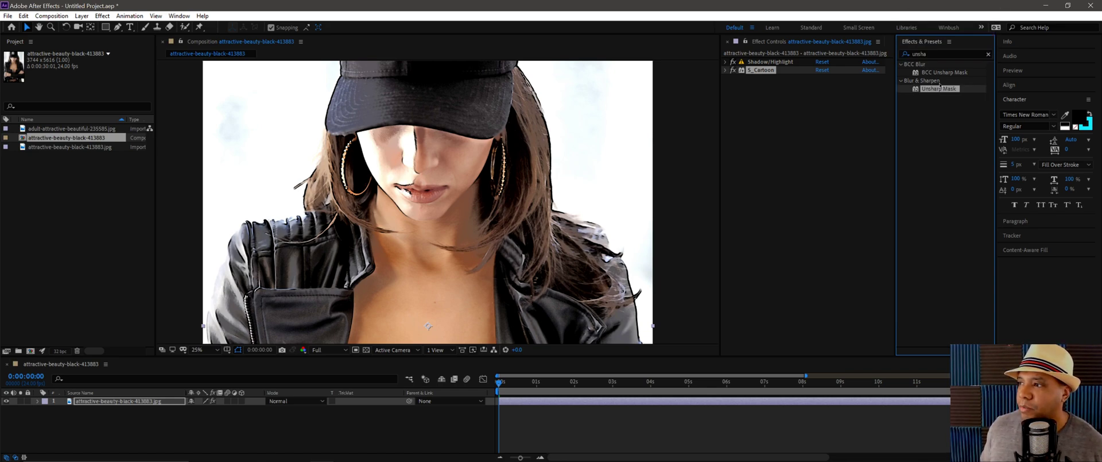
pyautogui.moveTo(935, 91); pyautogui.dragTo(791, 140)
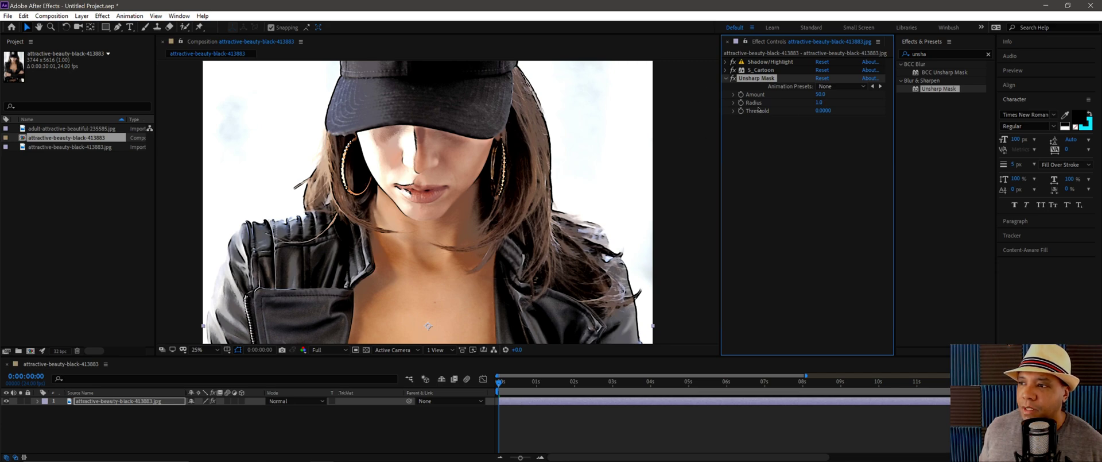
# Set the Unsharp Mask Radius to 4 and Amount to 75.
pyautogui.click(819, 103)
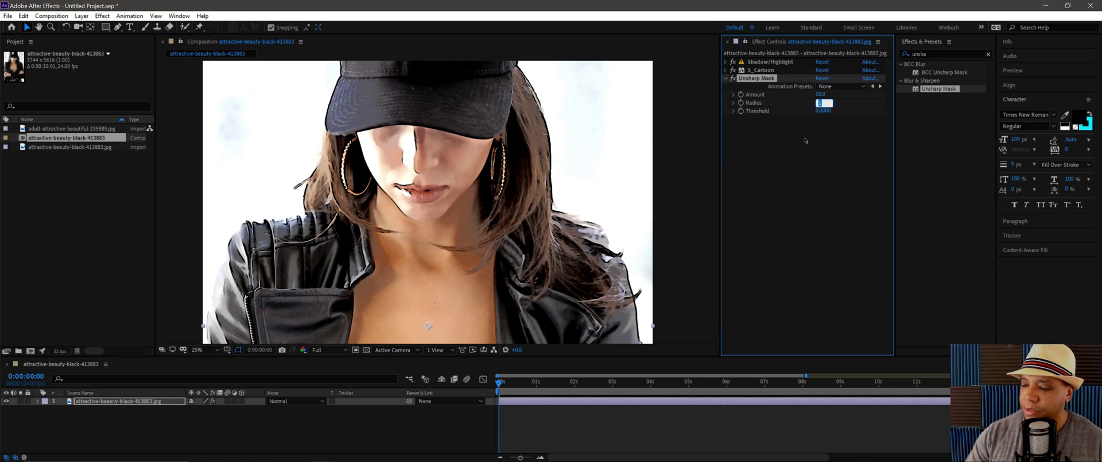
pyautogui.write('4')
pyautogui.press('Return')
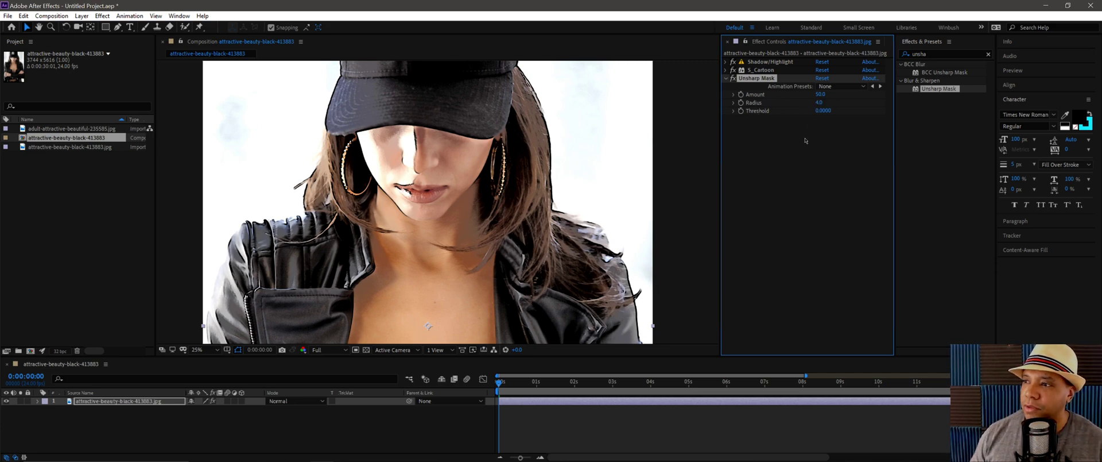
pyautogui.click(822, 94)
pyautogui.write('75')
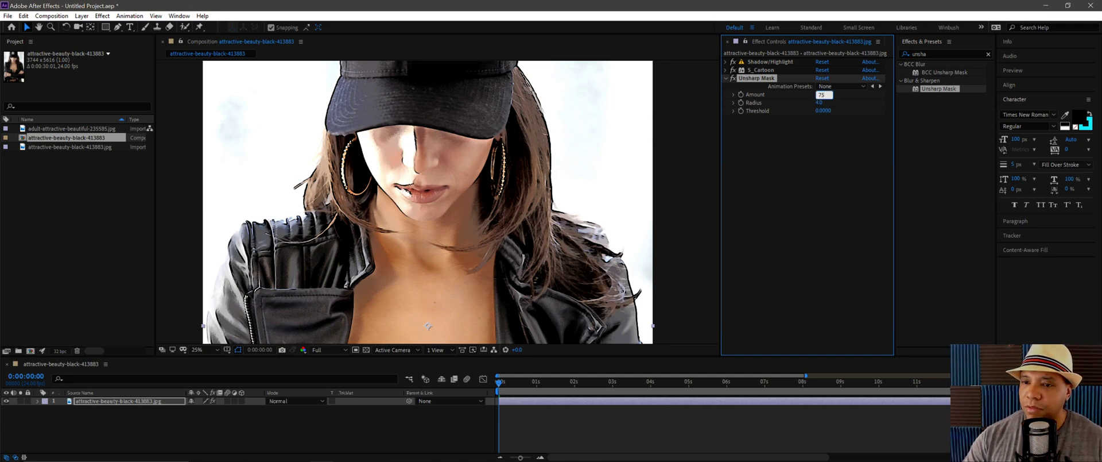
pyautogui.press('Return')
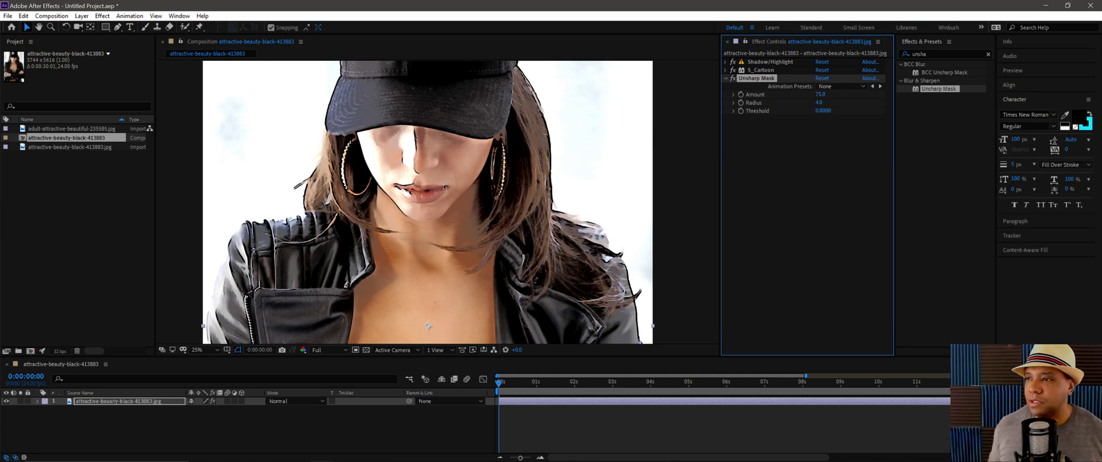
# Search 'post' and add Sapphire S_Posterize below Unsharp Mask on the portrait.
pyautogui.click(989, 54)
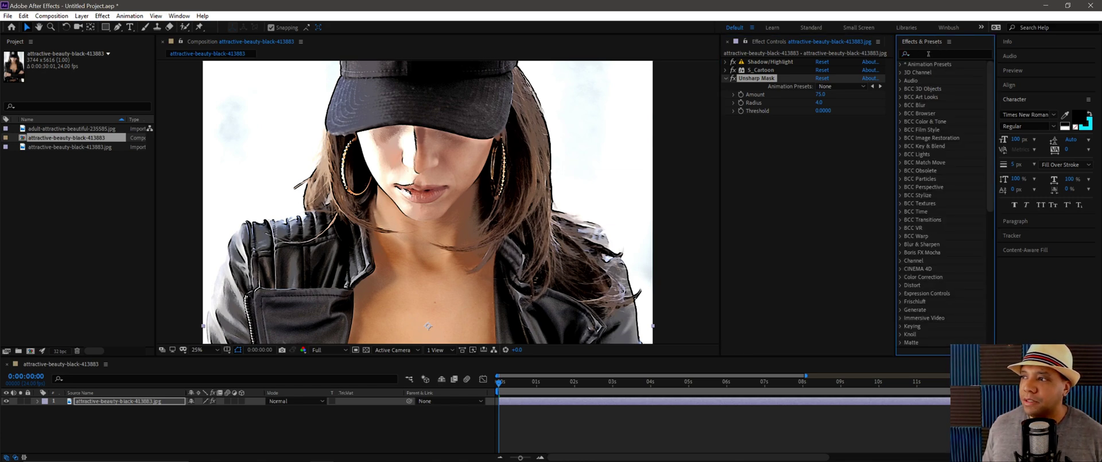
pyautogui.click(928, 54)
pyautogui.write('post')
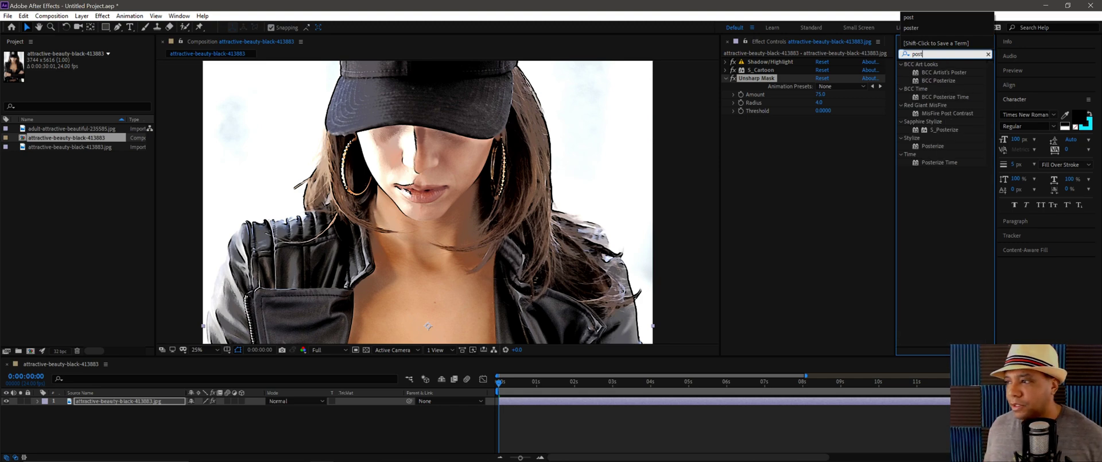
pyautogui.click(936, 147)
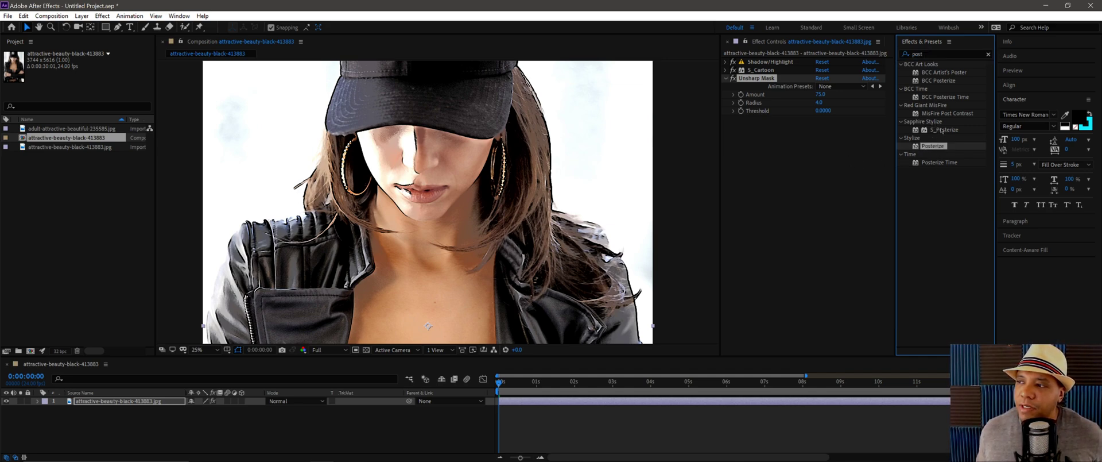
pyautogui.moveTo(942, 130); pyautogui.dragTo(787, 177)
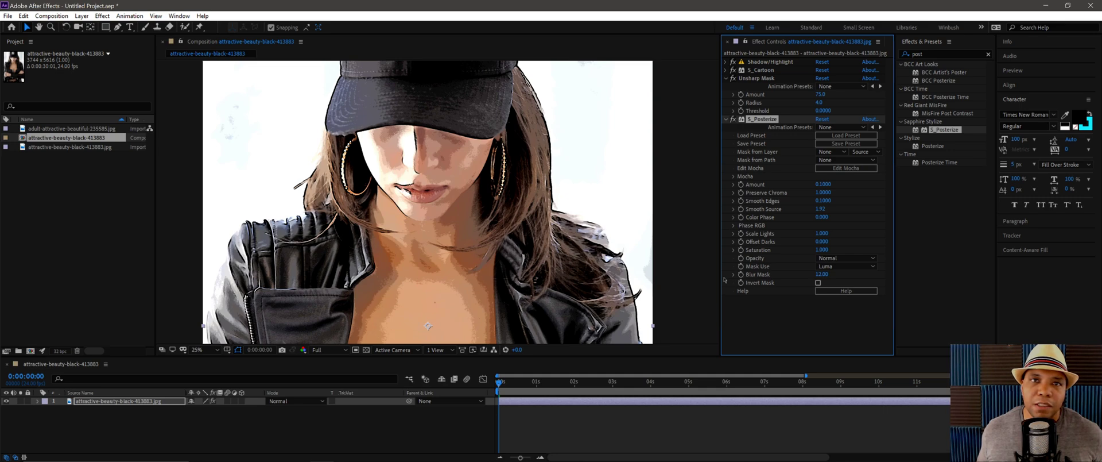
# Preview the Complete Whiteout and Pop Art S_Posterize presets, then return to Default.
pyautogui.click(849, 138)
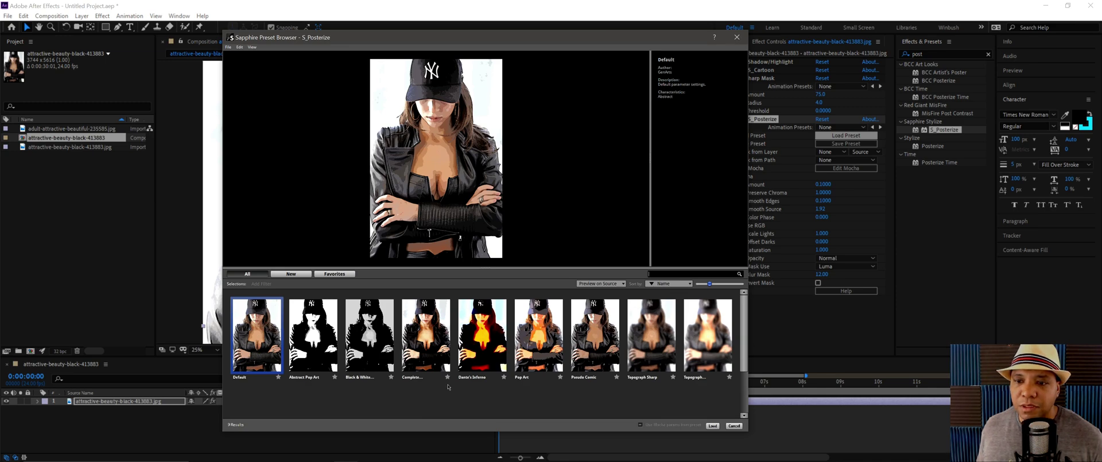
pyautogui.click(429, 333)
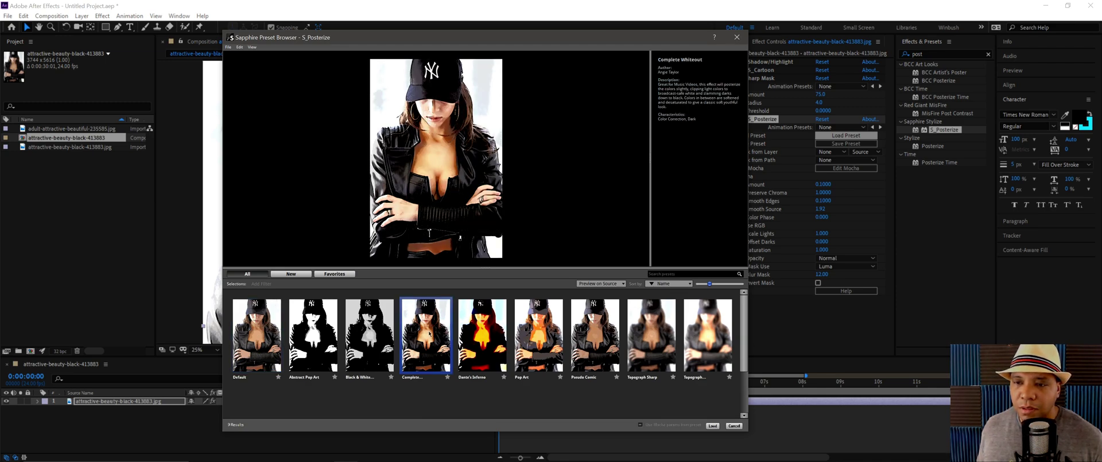
pyautogui.click(539, 333)
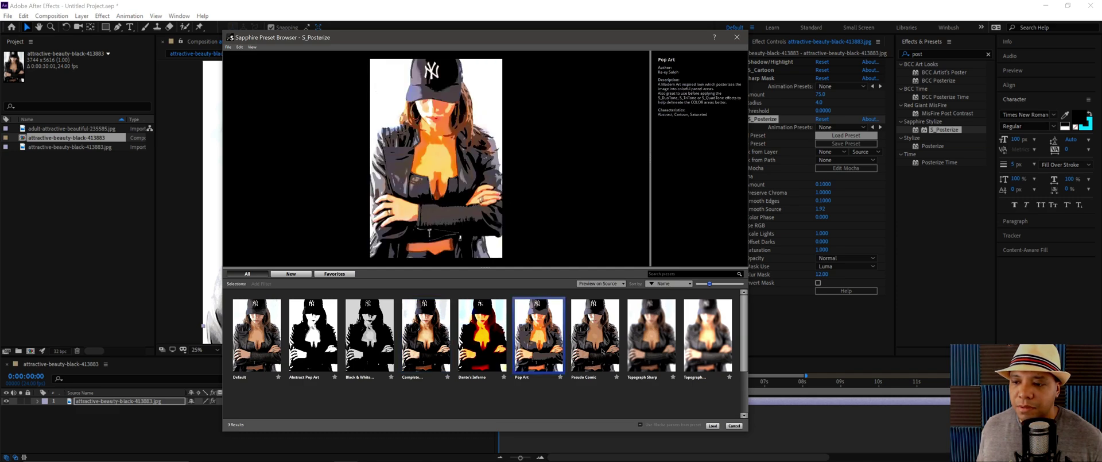
pyautogui.click(256, 334)
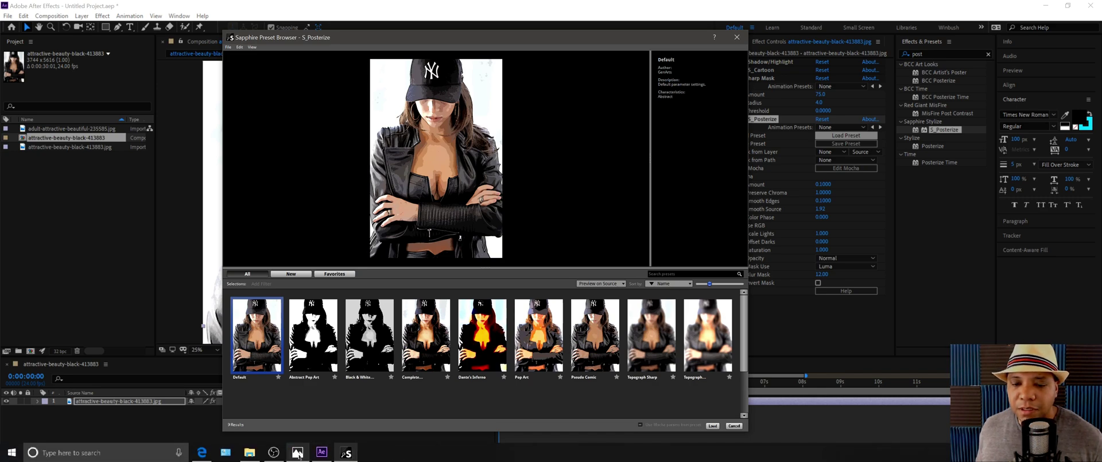
# Glance at the key art reference, then load the Default S_Posterize preset.
pyautogui.click(298, 452)
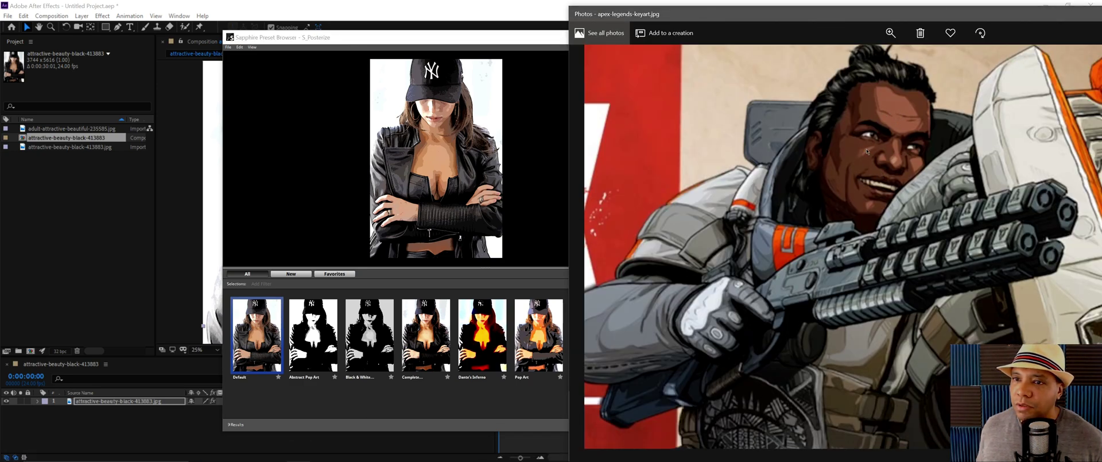
pyautogui.click(434, 407)
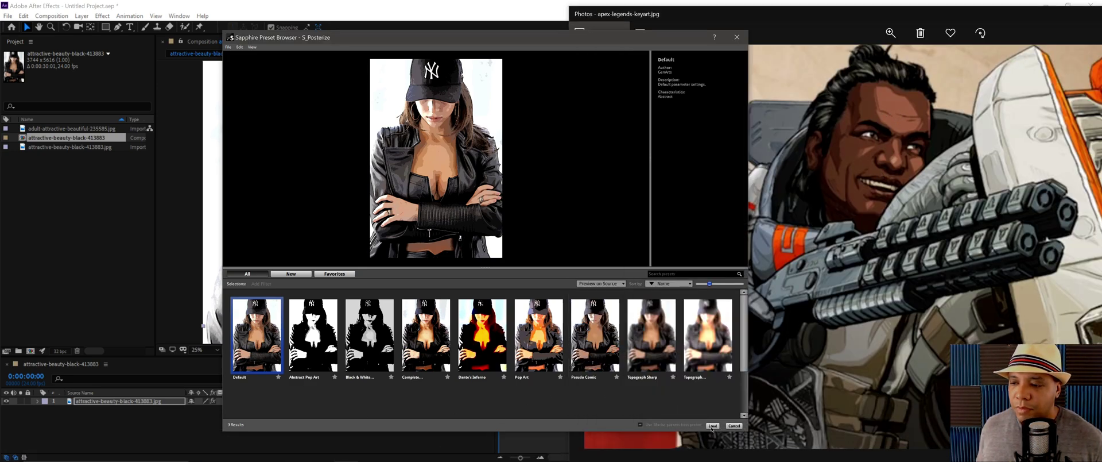
pyautogui.click(712, 426)
pyautogui.click(400, 436)
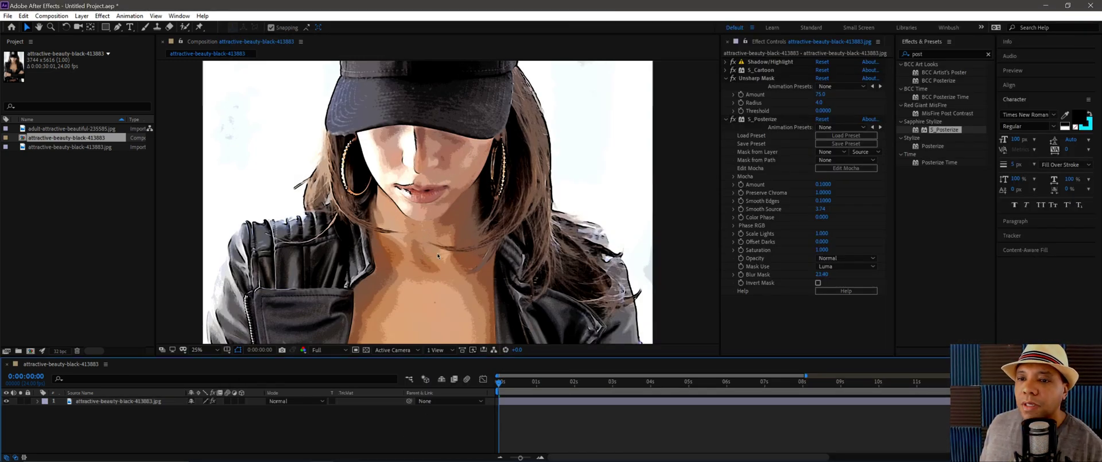
# Check the Apex Legends key art in Photos, then return to After Effects.
pyautogui.moveTo(229, 459)
pyautogui.click(298, 452)
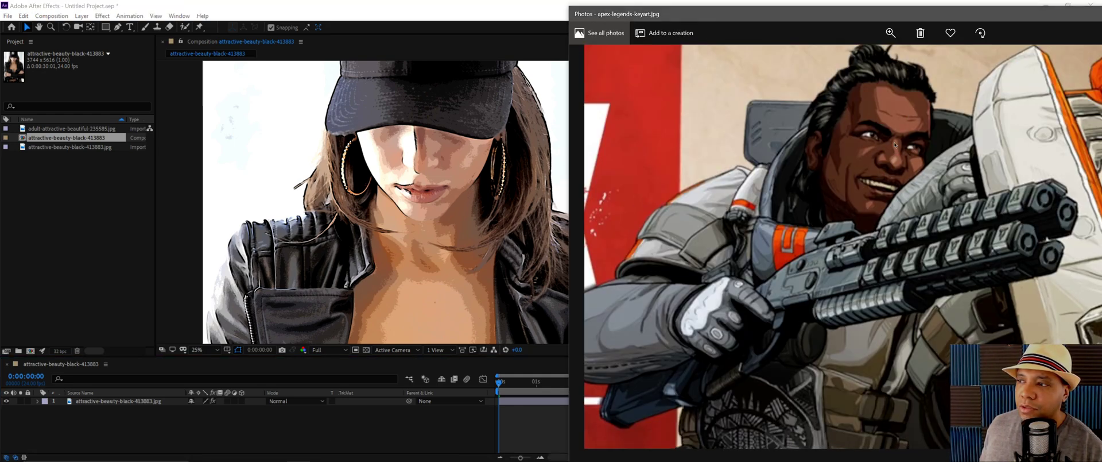
pyautogui.click(506, 49)
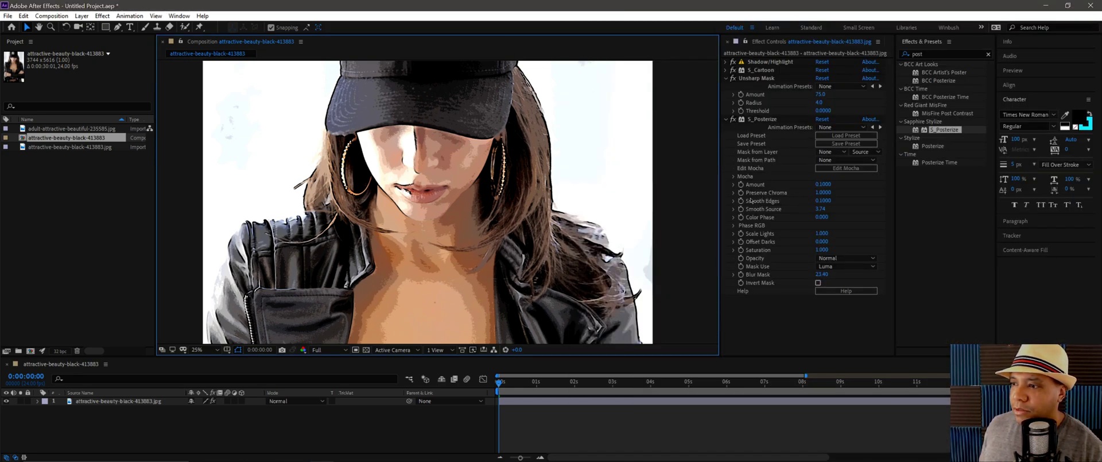
# Try S_Posterize Smooth Edges at 0.3 and 0.9, settling on 0.5.
pyautogui.click(824, 200)
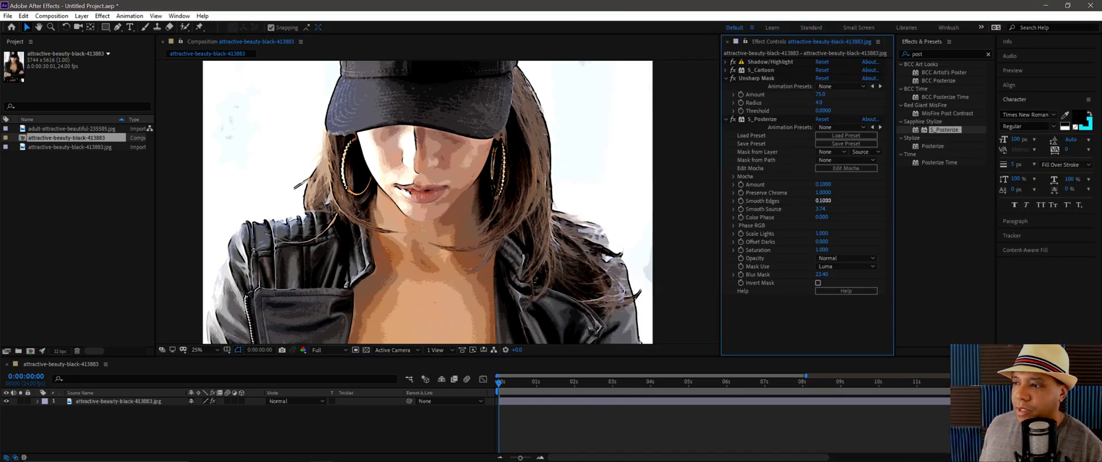
pyautogui.write('3')
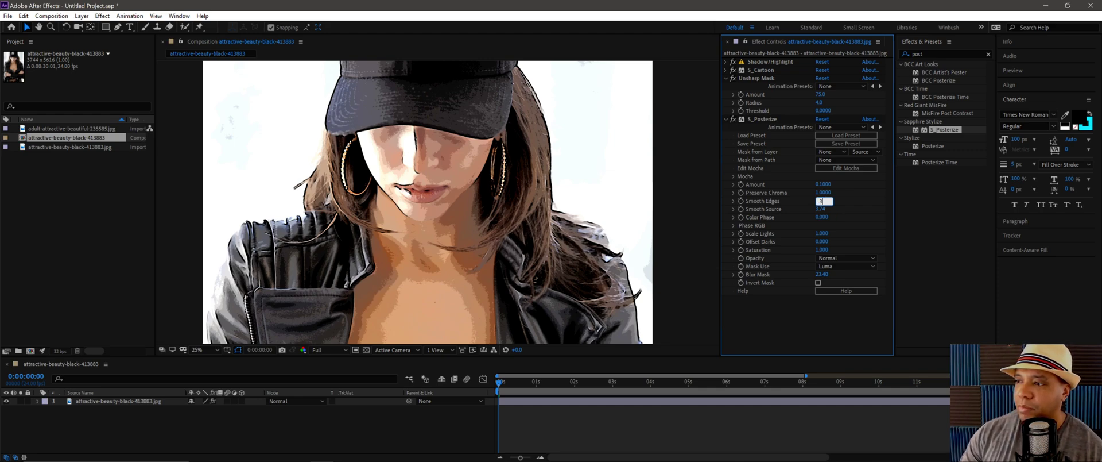
pyautogui.press('Return')
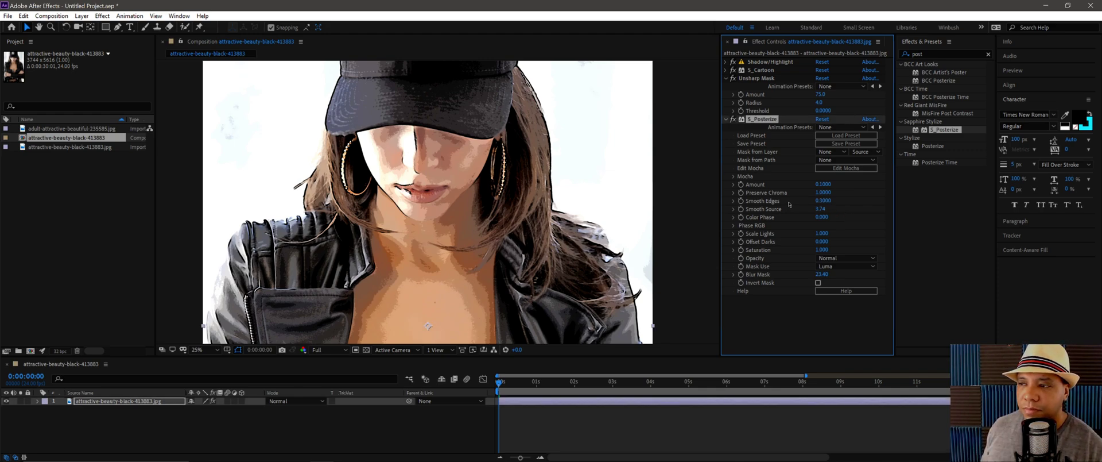
pyautogui.click(824, 200)
pyautogui.write('9')
pyautogui.press('Return')
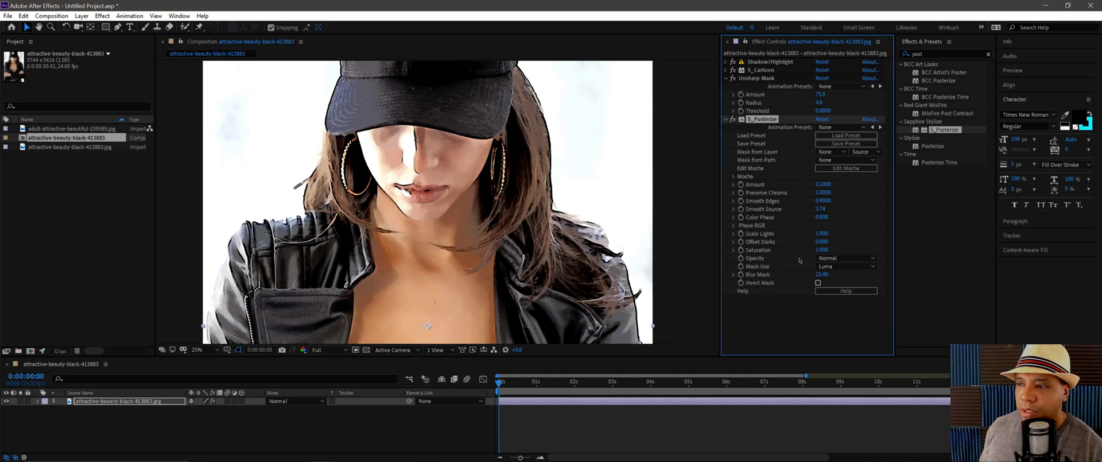
pyautogui.click(825, 200)
pyautogui.write('0.5')
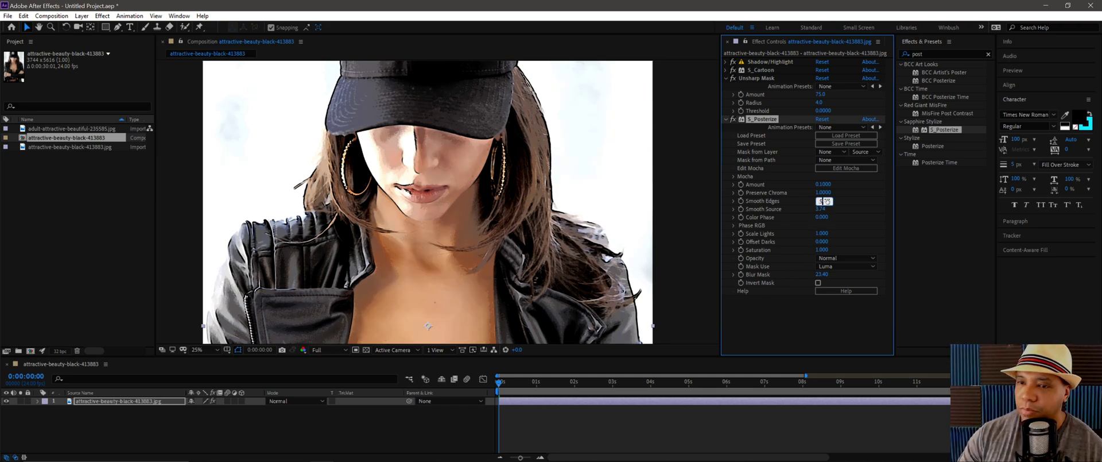
pyautogui.press('Return')
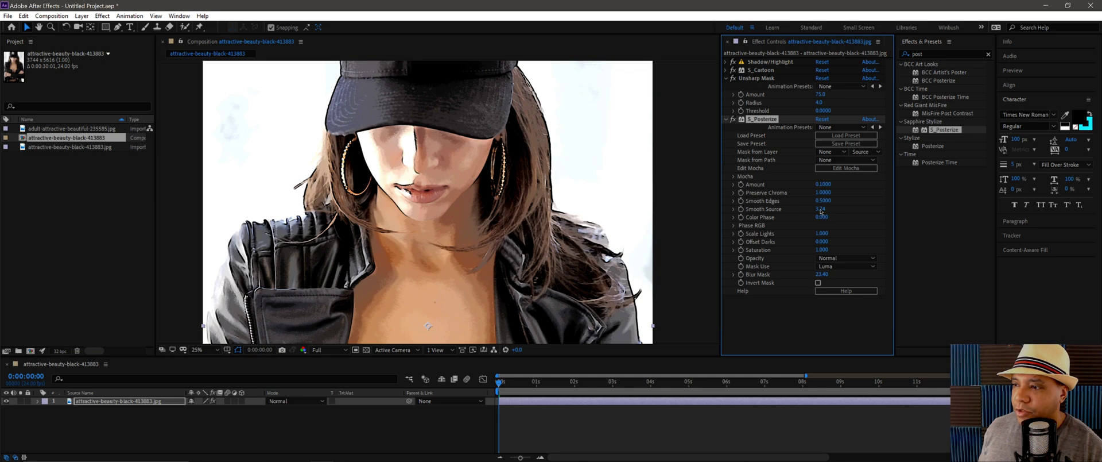
# Try S_Posterize Smooth Source at 1 and 2, settling on 5.
pyautogui.click(821, 210)
pyautogui.write('1')
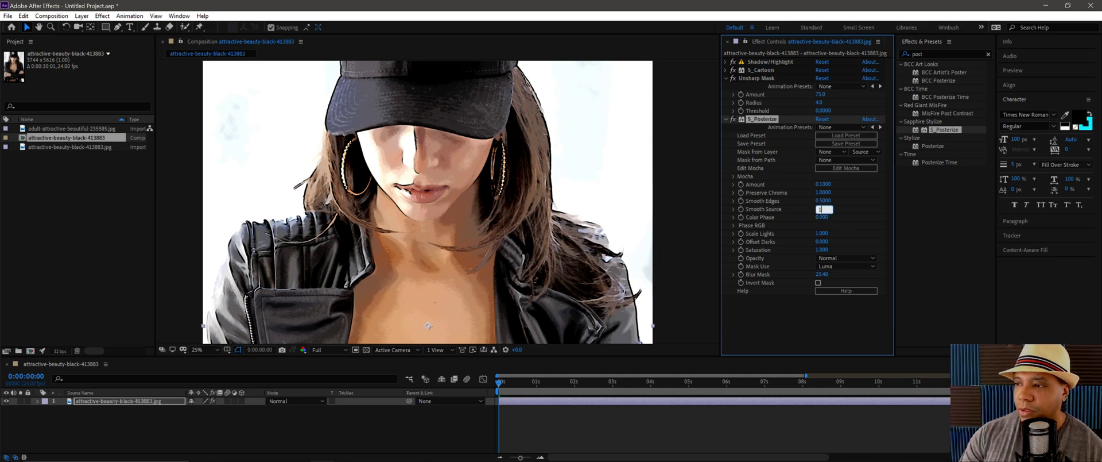
pyautogui.press('Return')
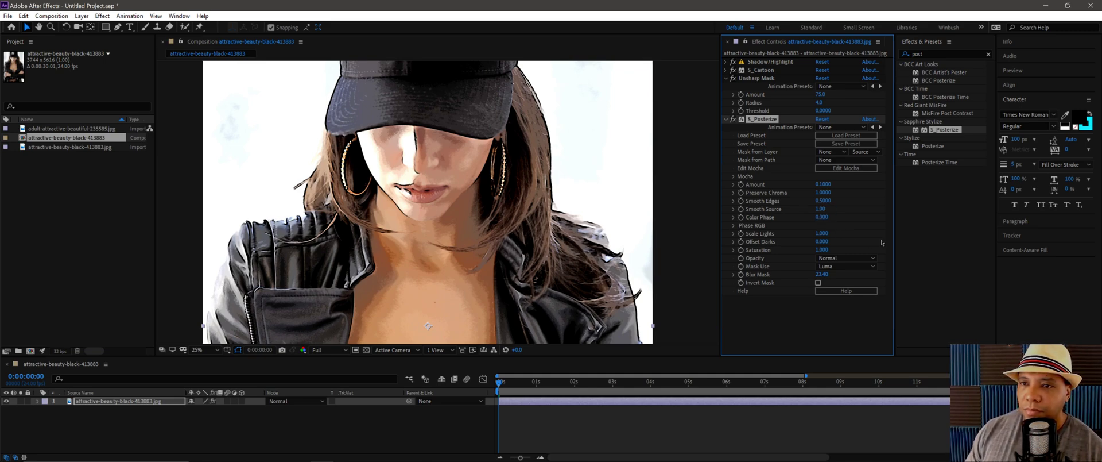
pyautogui.click(820, 209)
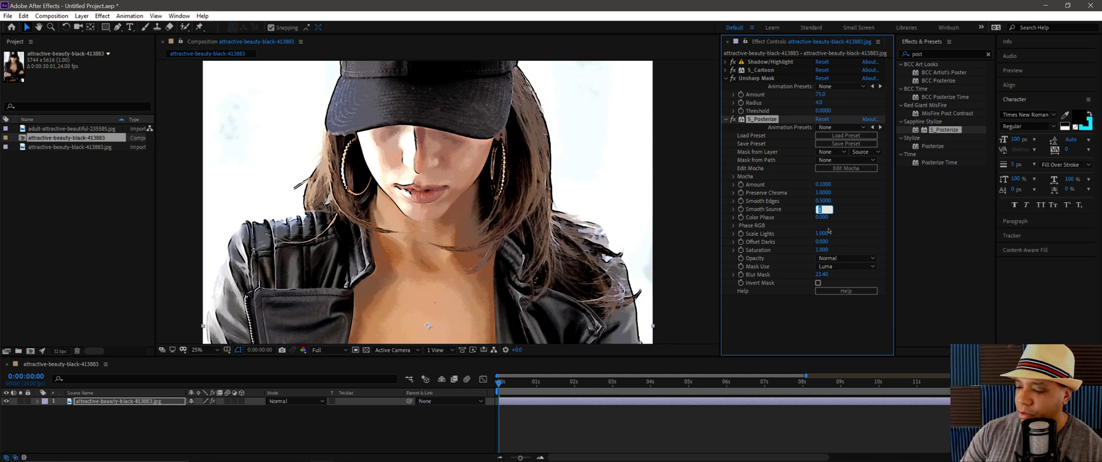
pyautogui.write('2')
pyautogui.press('Return')
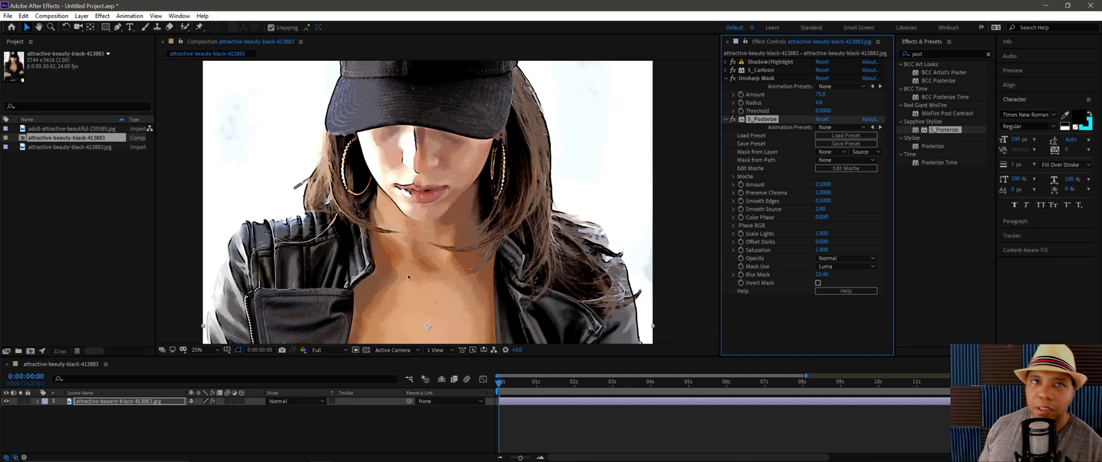
pyautogui.click(822, 210)
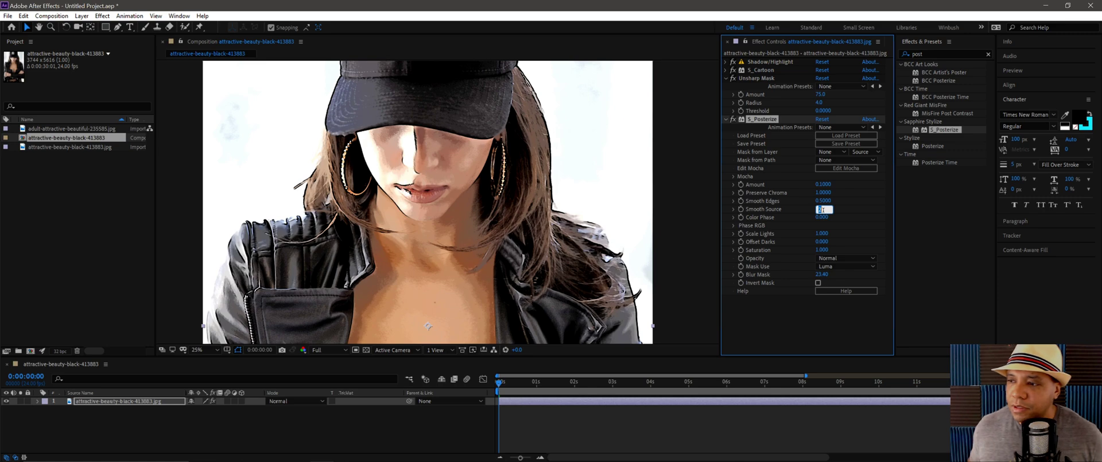
pyautogui.write('5')
pyautogui.press('Return')
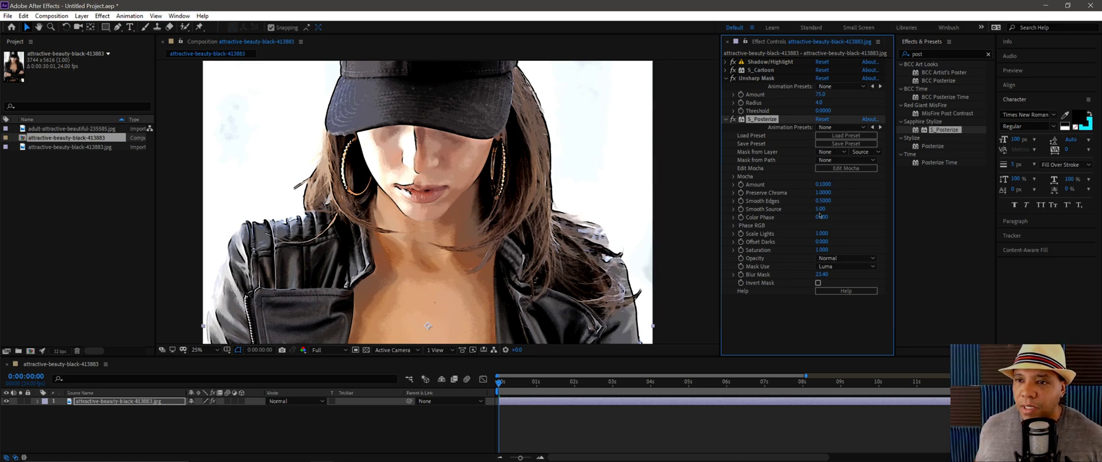
# Re-edit S_Posterize Smooth Edges while checking the whole portrait and the face.
pyautogui.press(',')
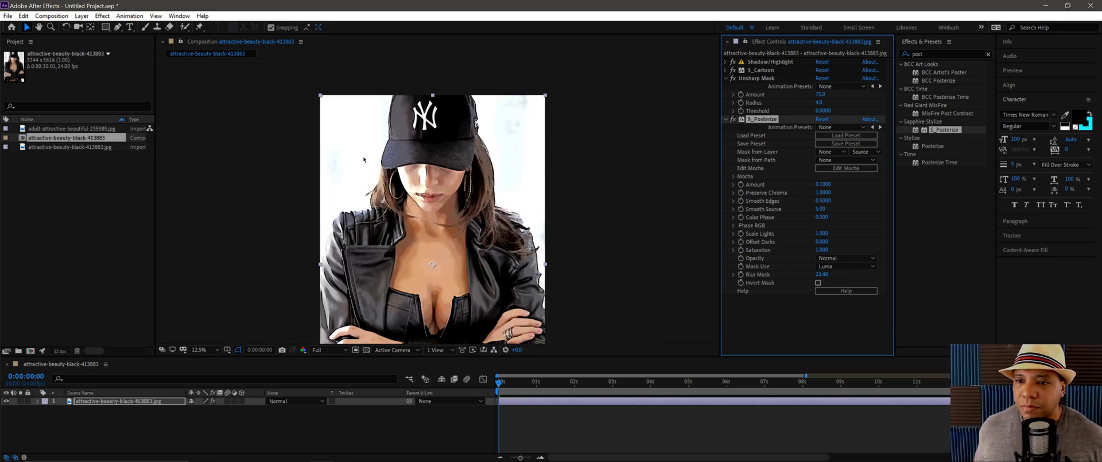
pyautogui.click(822, 200)
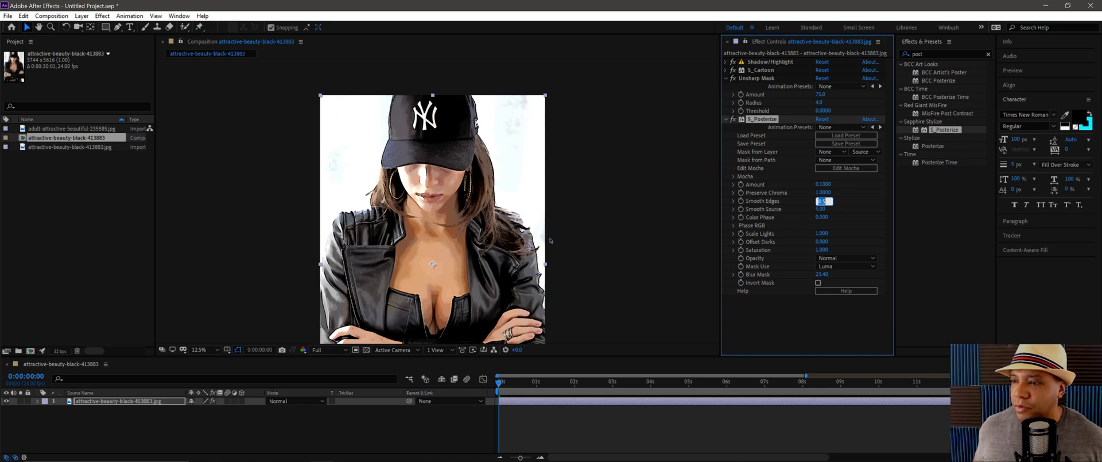
pyautogui.press('.')
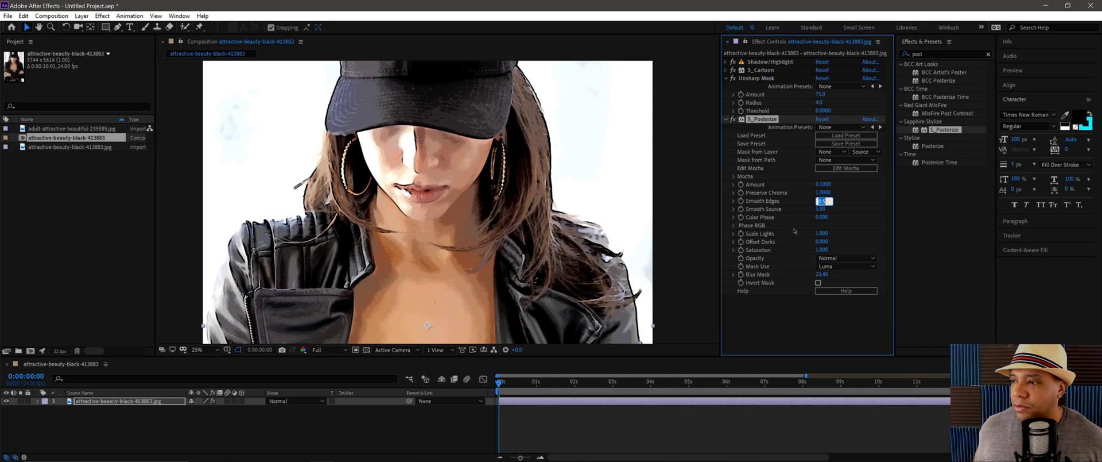
pyautogui.write('1')
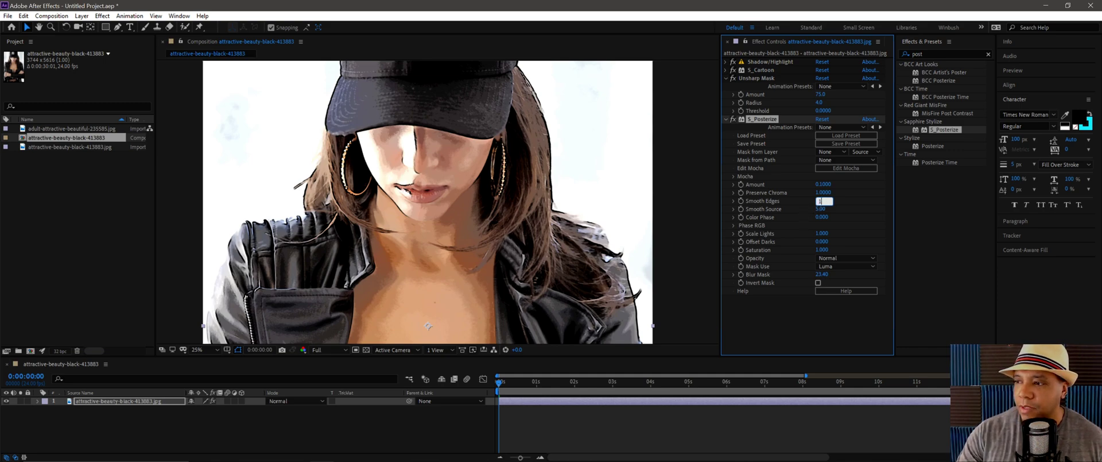
pyautogui.press('Return')
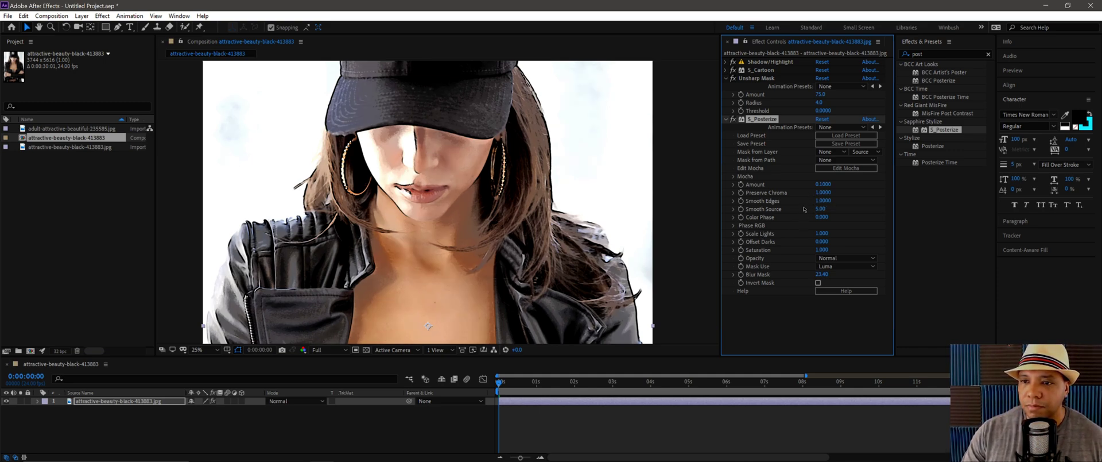
# Try S_Posterize Amount at 0.5, then lower it to 0.2 for a lighter look.
pyautogui.click(823, 184)
pyautogui.write('0.5')
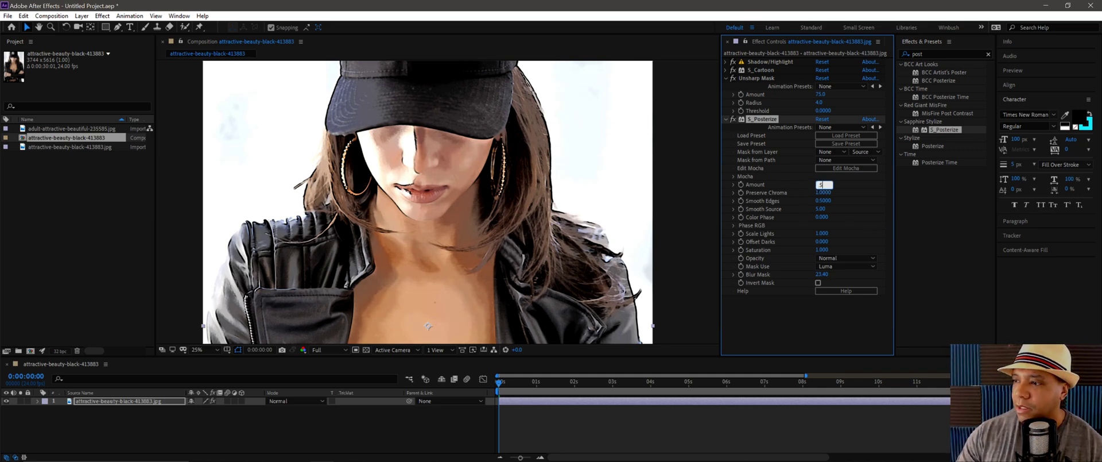
pyautogui.press('Return')
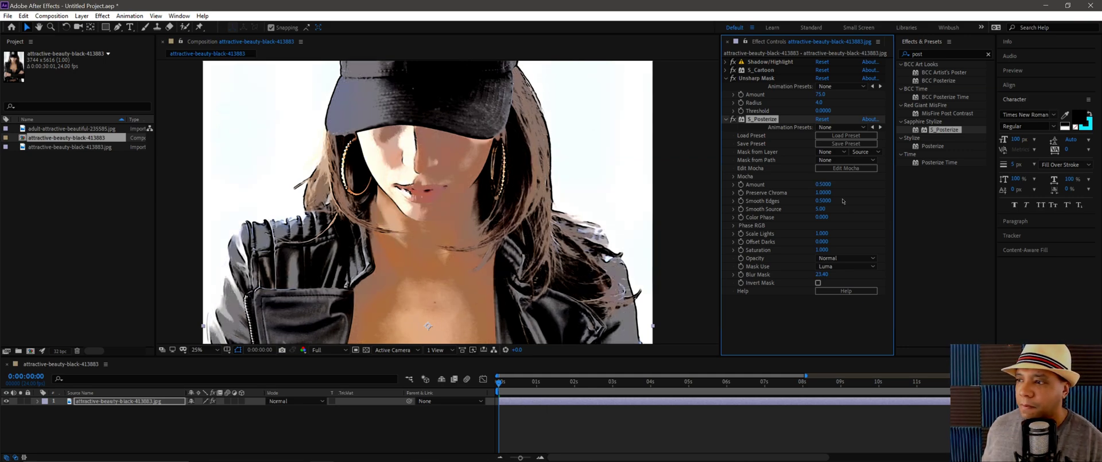
pyautogui.click(823, 185)
pyautogui.write('0.2')
pyautogui.press('Return')
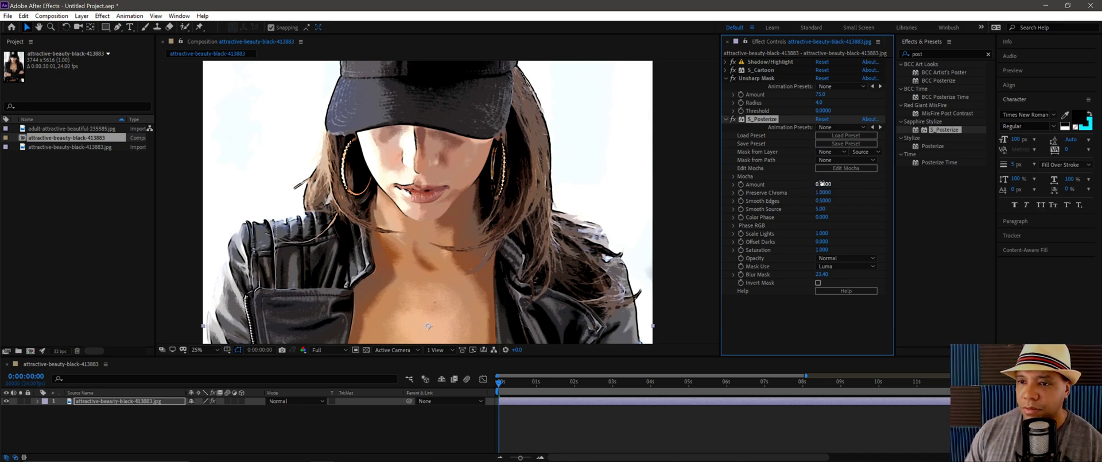
# Bring the Apex Legends key art in Windows Photos up beside the cartoon portrait.
pyautogui.scroll(-2, 422, 198)
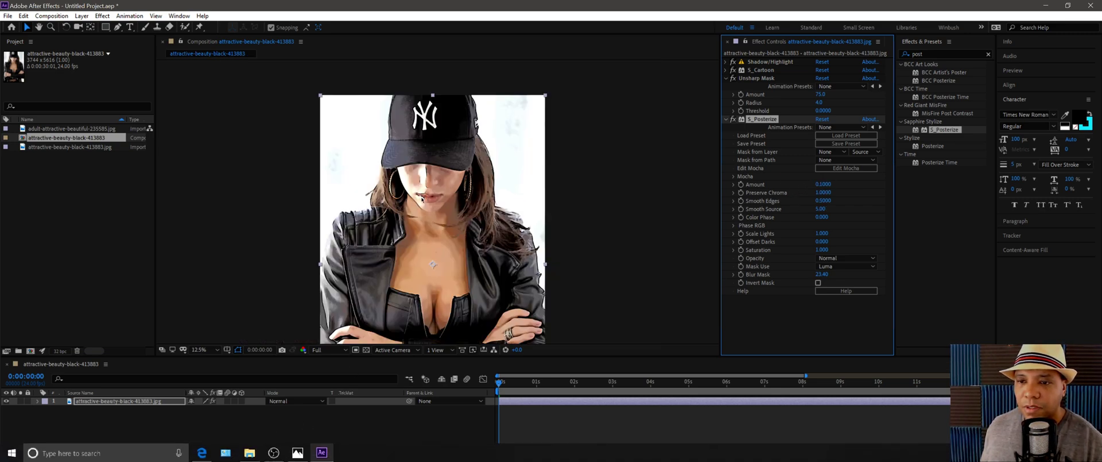
pyautogui.click(297, 452)
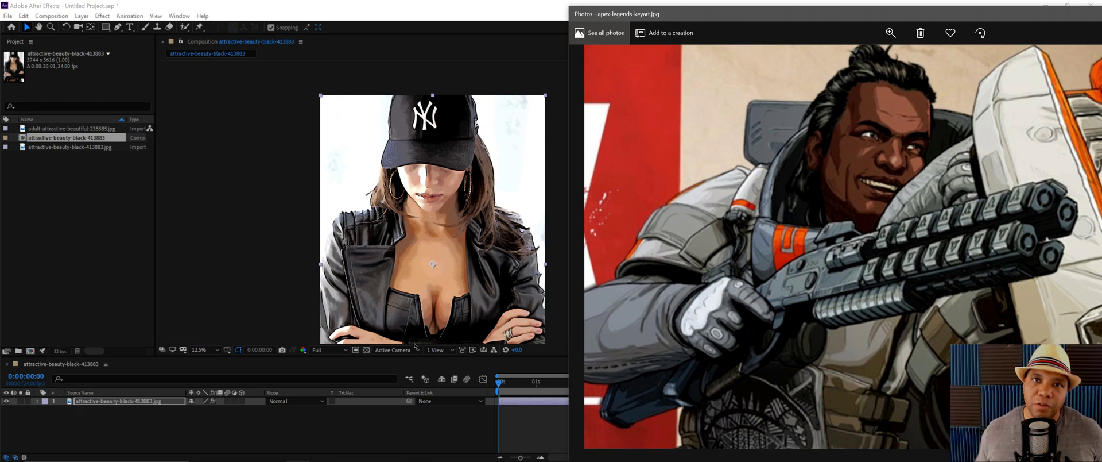
# Collapse Unsharp Mask and S_Posterize, then toggle all four effects off and on to compare.
pyautogui.click(452, 427)
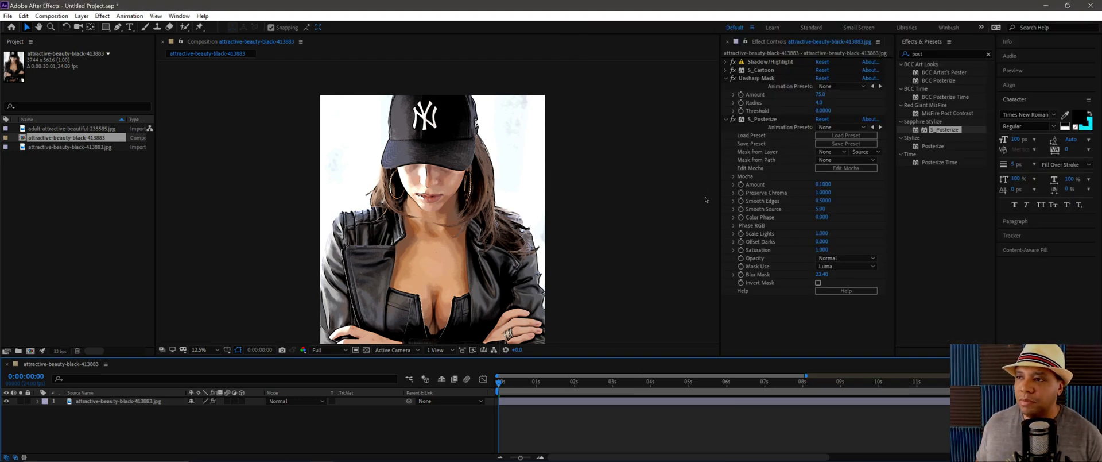
pyautogui.click(729, 80)
pyautogui.click(728, 87)
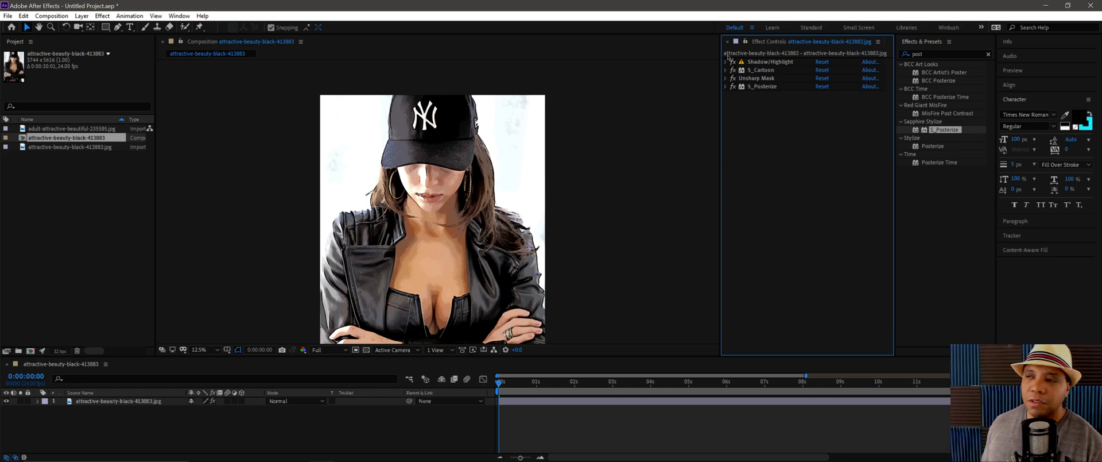
pyautogui.moveTo(733, 61); pyautogui.dragTo(733, 87)
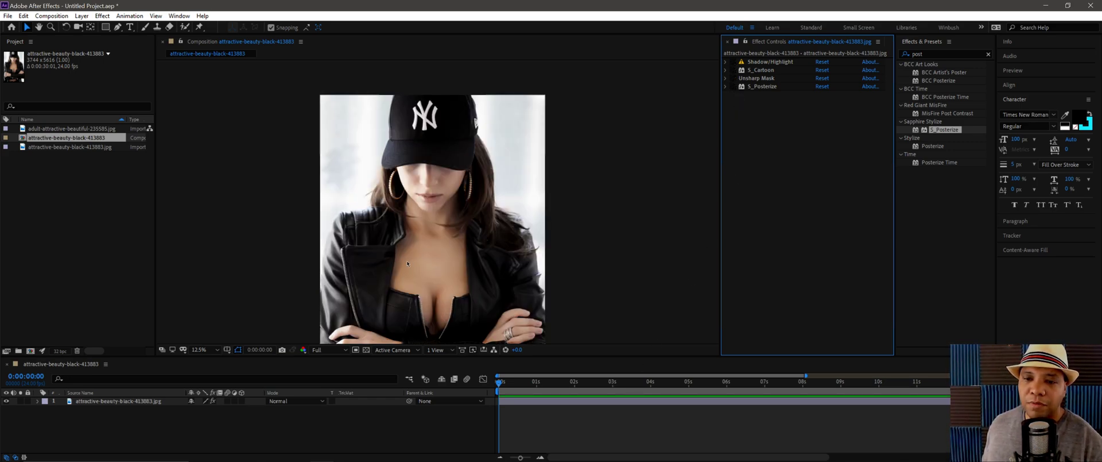
pyautogui.moveTo(733, 87); pyautogui.dragTo(733, 62)
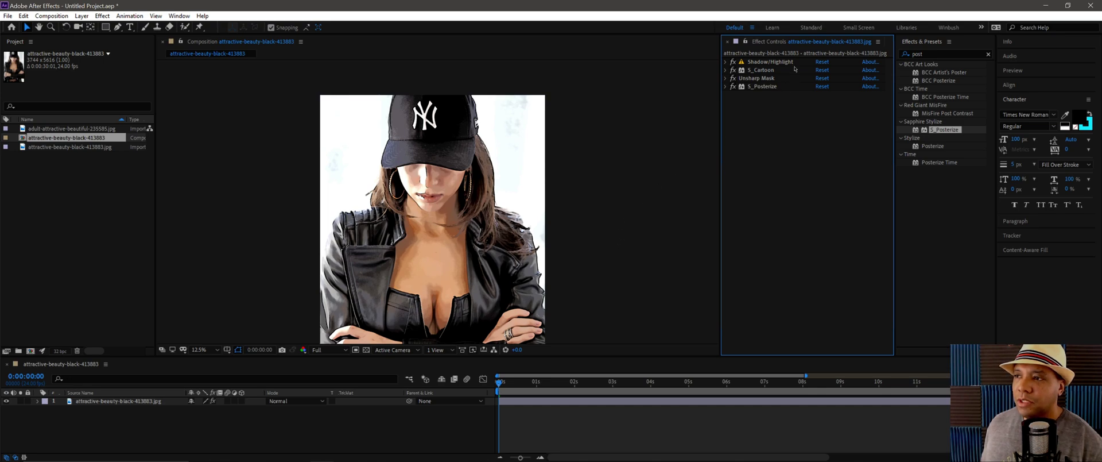
# Select all four effects, then select the attractive-beauty-black-413883.jpg footage.
pyautogui.click(769, 62)
pyautogui.keyDown('shift'); pyautogui.click(770, 86); pyautogui.keyUp('shift')
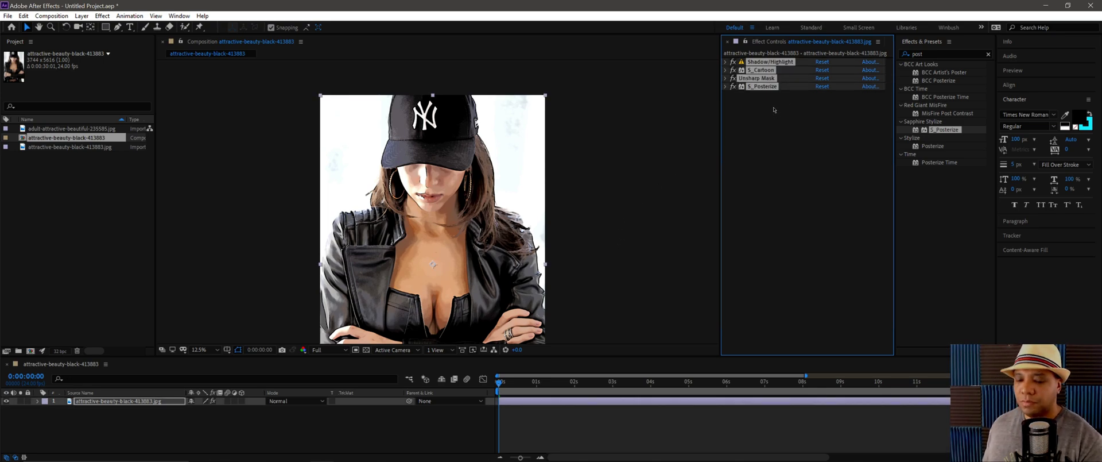
pyautogui.click(96, 148)
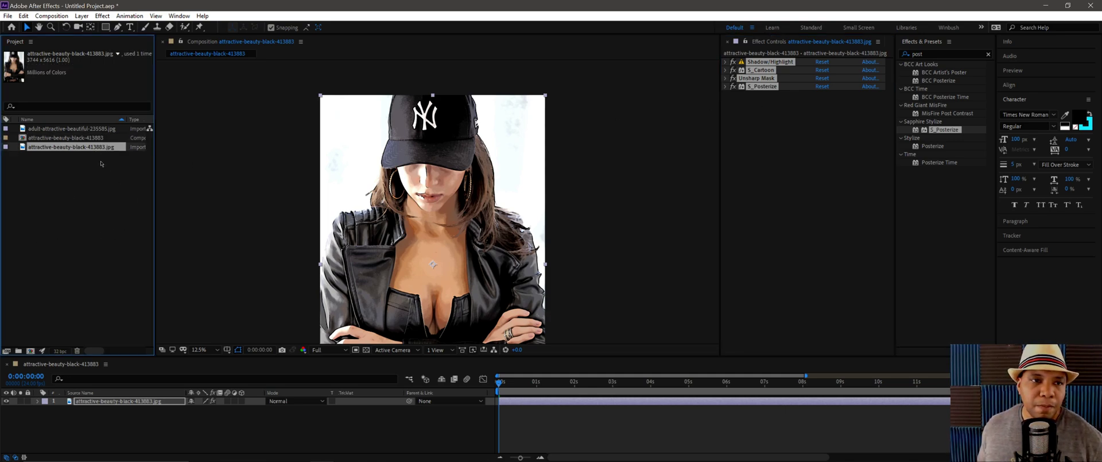
# Make a new composition from adult-attractive-beautiful-235585.jpg and view it at 100% and closer.
pyautogui.click(77, 130)
pyautogui.moveTo(76, 130); pyautogui.dragTo(30, 350)
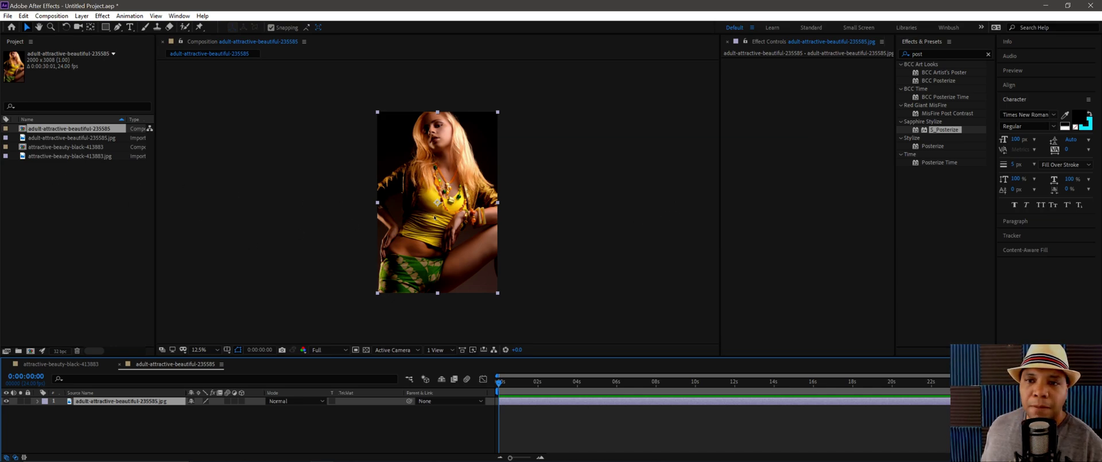
pyautogui.press('/')
pyautogui.press('.')
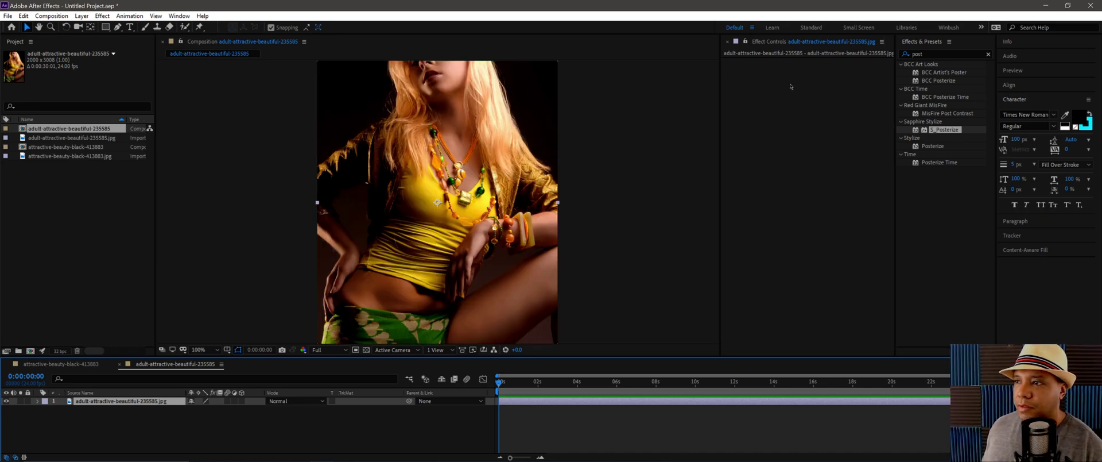
# Paste the copied cartoon effect stack onto the blonde portrait's layer.
pyautogui.moveTo(423, 178); pyautogui.dragTo(464, 260)
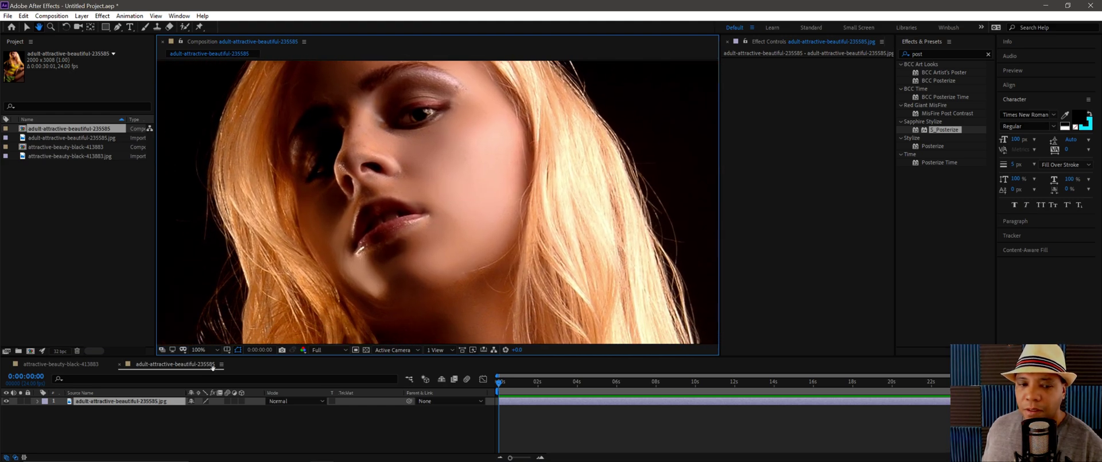
pyautogui.press('v')
pyautogui.click(166, 405)
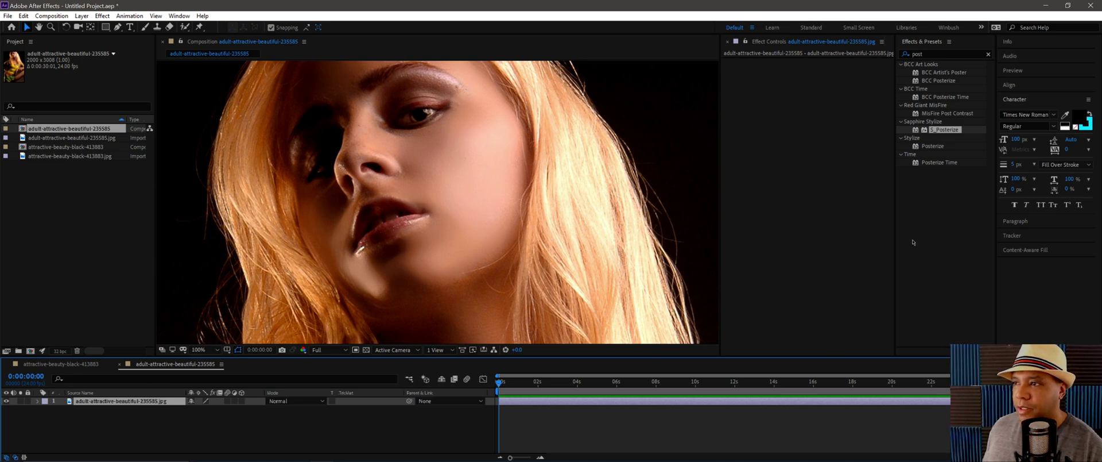
pyautogui.hotkey('ctrl', 'v')
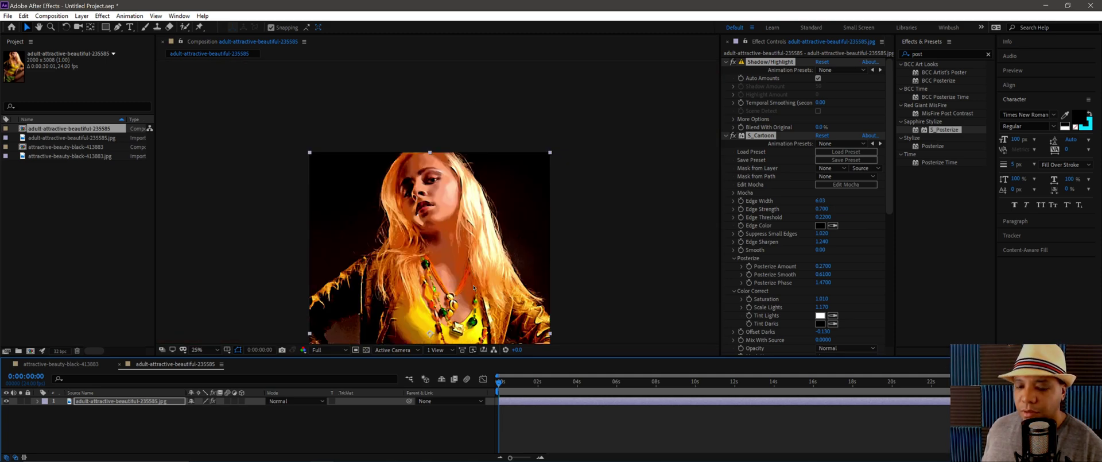
# Expand every effect's settings in Effect Controls for the blonde portrait.
pyautogui.press('h')
pyautogui.moveTo(420, 154); pyautogui.dragTo(411, 181)
pyautogui.keyDown('ctrl'); pyautogui.click(726, 61); pyautogui.keyUp('ctrl')
pyautogui.press('h')
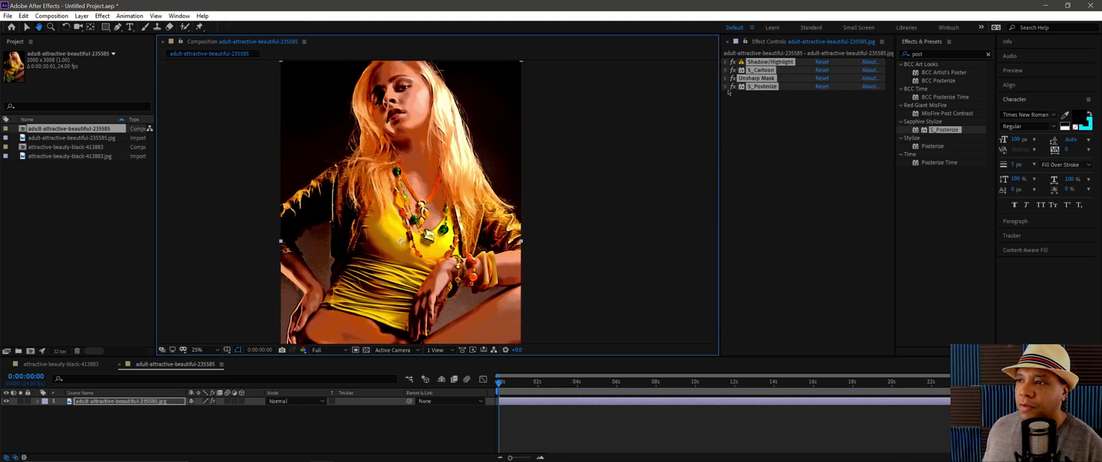
pyautogui.press('v')
pyautogui.click(758, 102)
pyautogui.hotkey('ctrl', '`')
# Set the S_Posterize Amount to 0.2.
pyautogui.scroll(-10, 764, 111)
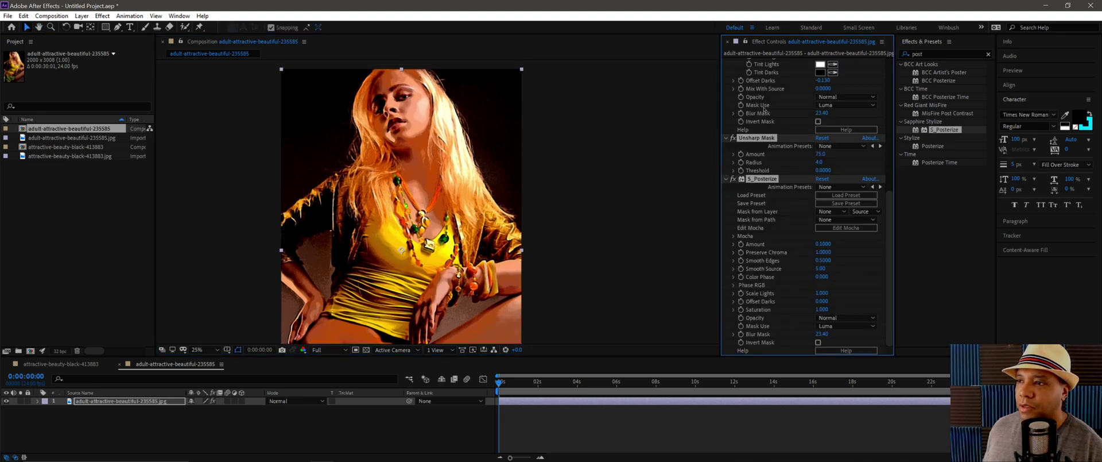
pyautogui.click(832, 258)
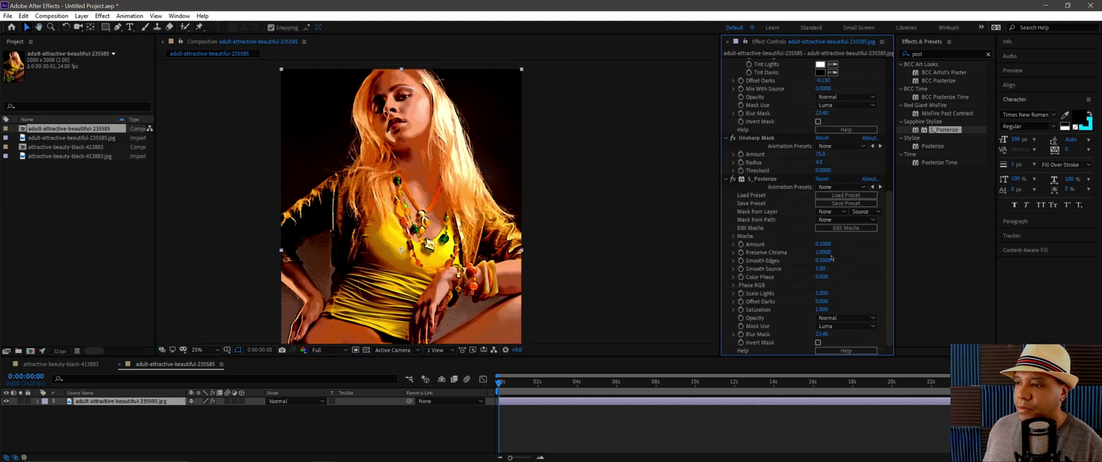
pyautogui.click(822, 244)
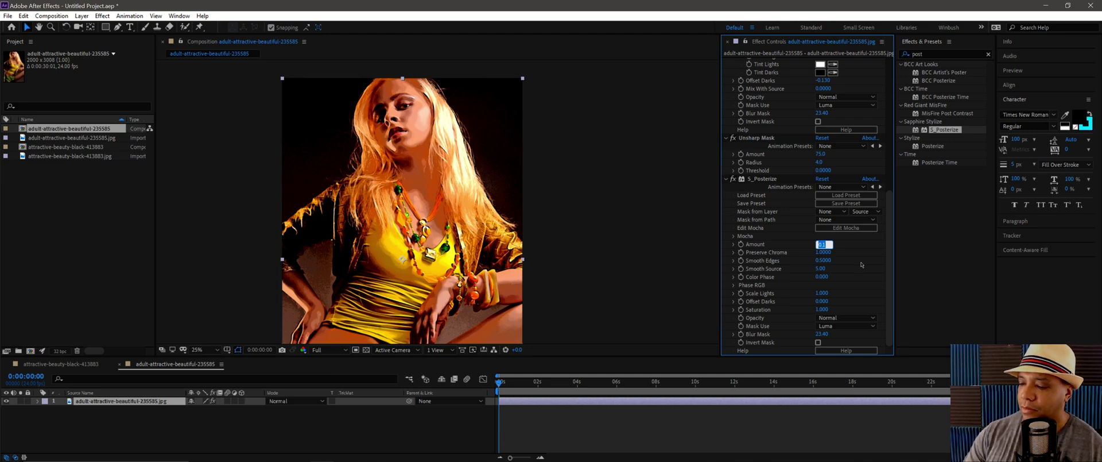
pyautogui.write('0.2')
pyautogui.press('Return')
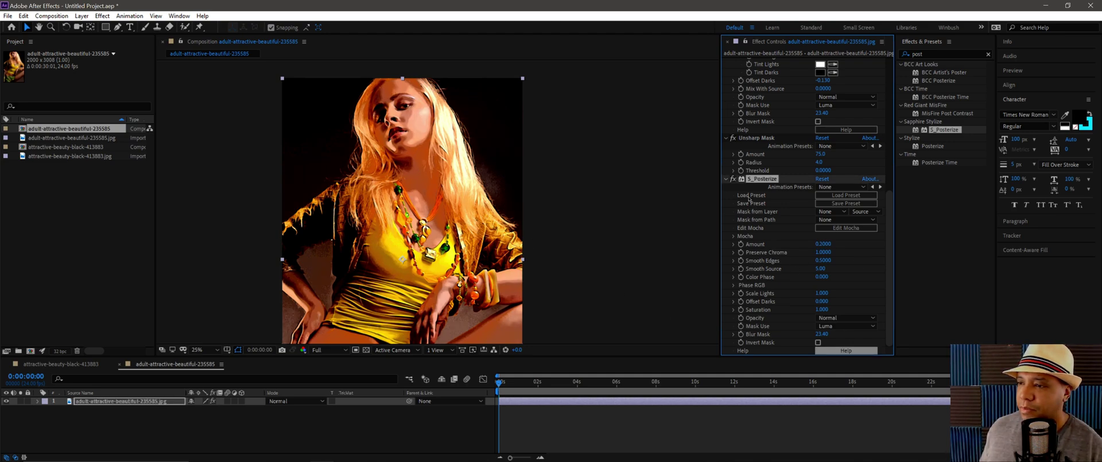
# Set S_Cartoon Edge Width to 3 for thinner inked outlines.
pyautogui.scroll(5, 780, 349)
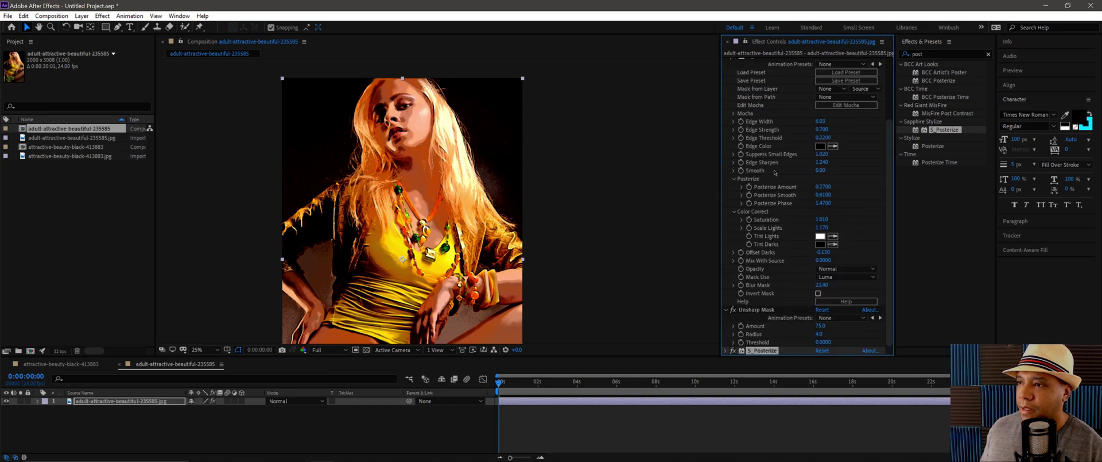
pyautogui.scroll(2, 775, 172)
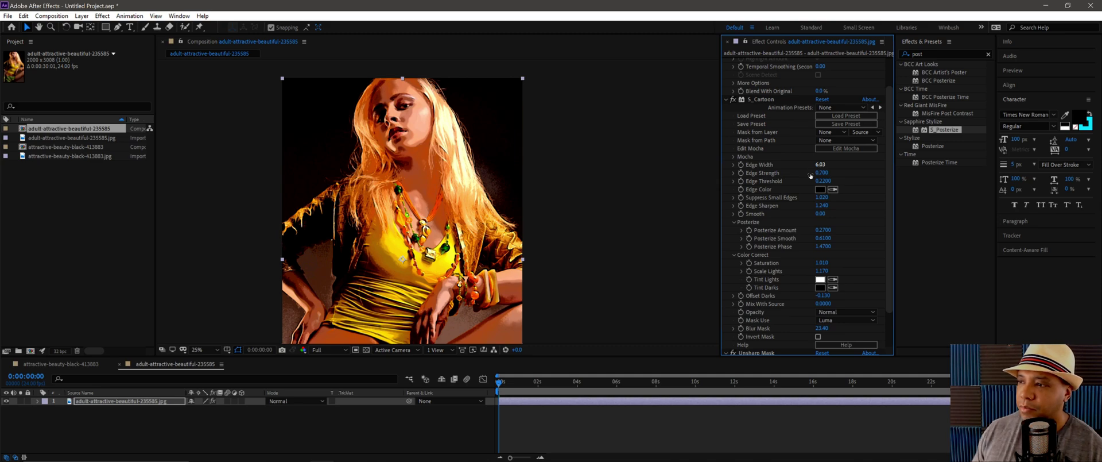
pyautogui.click(821, 164)
pyautogui.write('3')
pyautogui.press('Return')
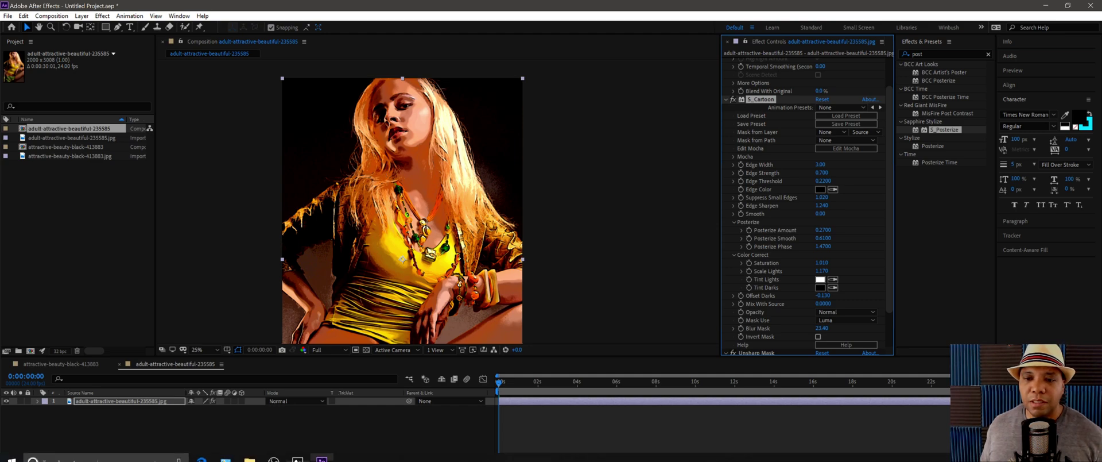
pyautogui.click(298, 452)
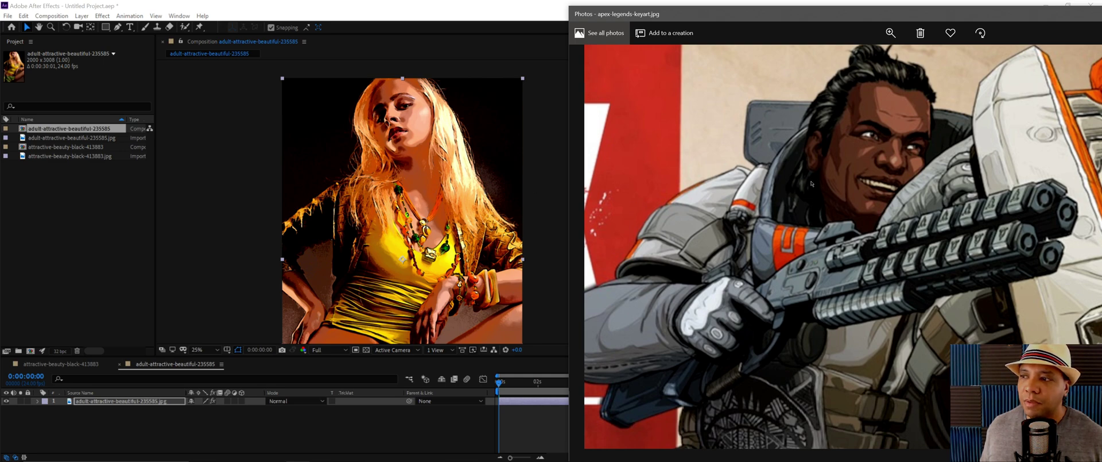
pyautogui.click(334, 420)
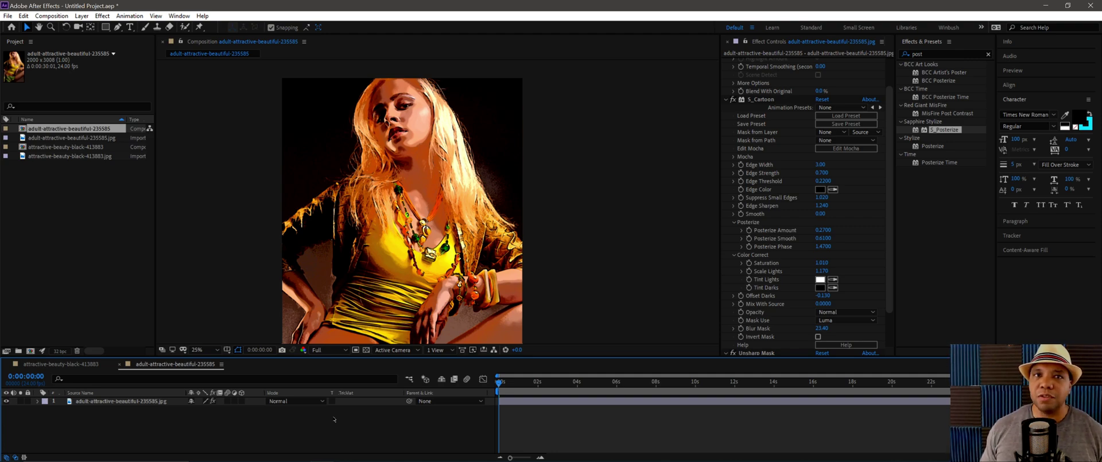
pyautogui.click(150, 402)
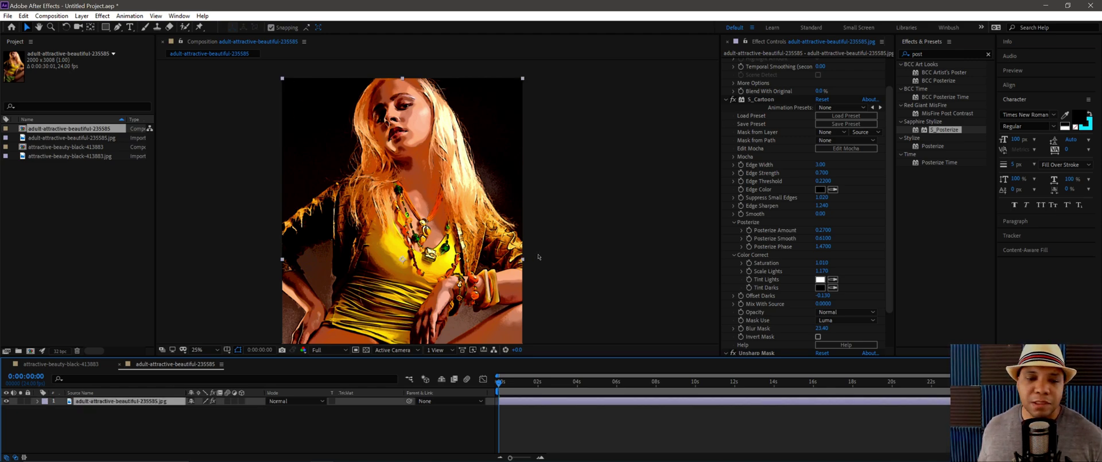
pyautogui.click(90, 364)
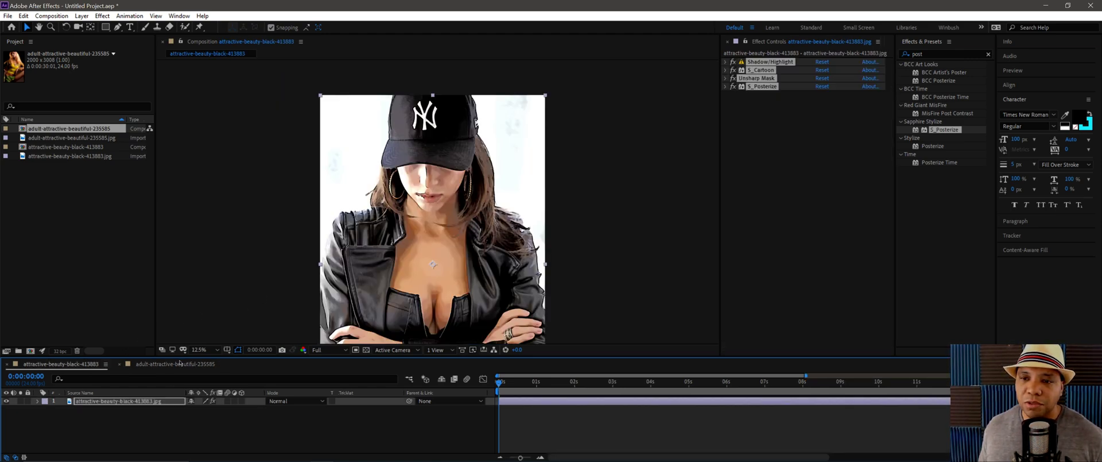
pyautogui.click(180, 363)
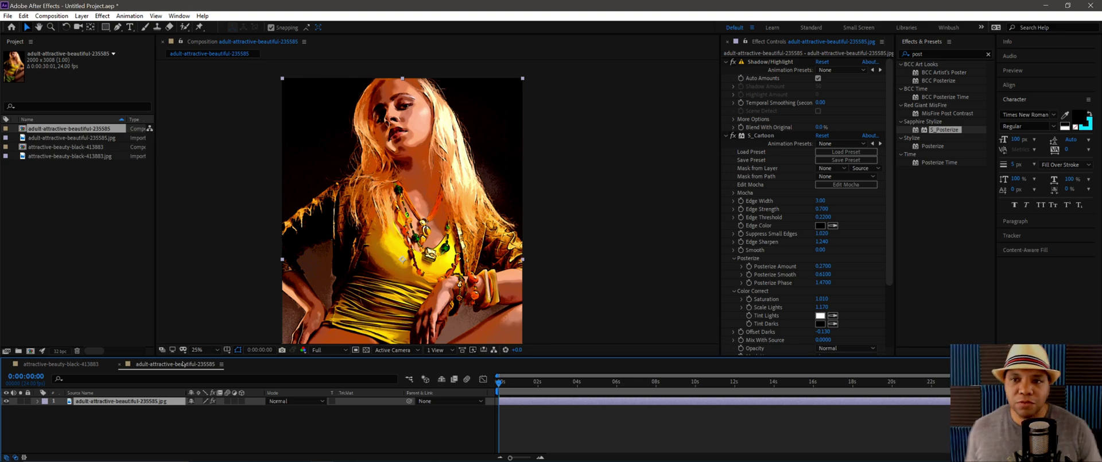